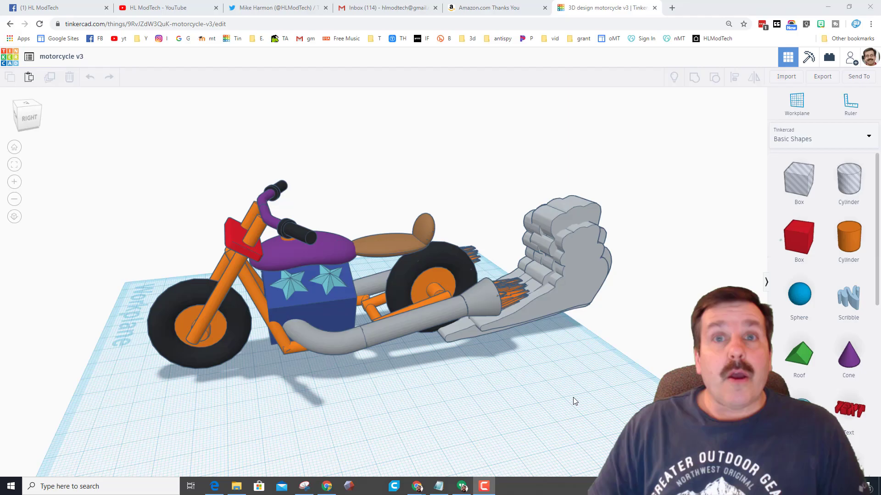
Reduce the height of the blue engine block beneath the purple tank by lowering its top
right_drag(642, 405, 598, 392)
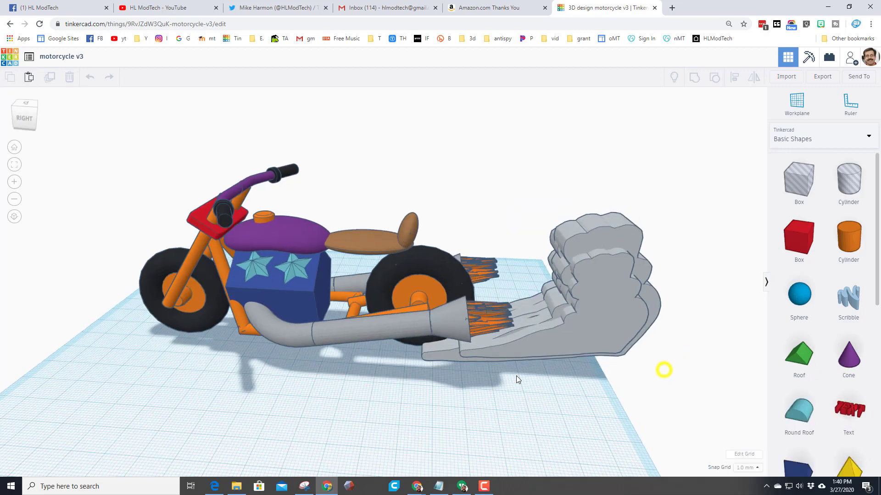
right_drag(665, 367, 538, 358)
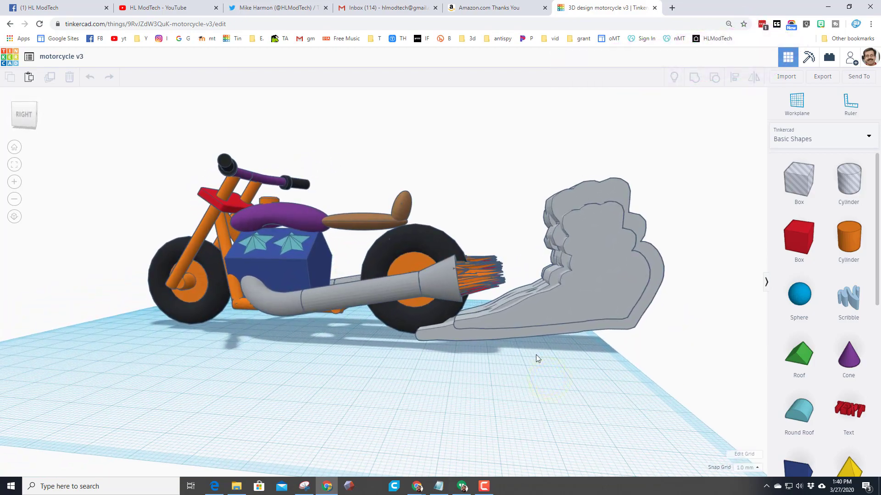
right_drag(547, 311, 577, 274)
right_drag(598, 320, 337, 277)
click(336, 274)
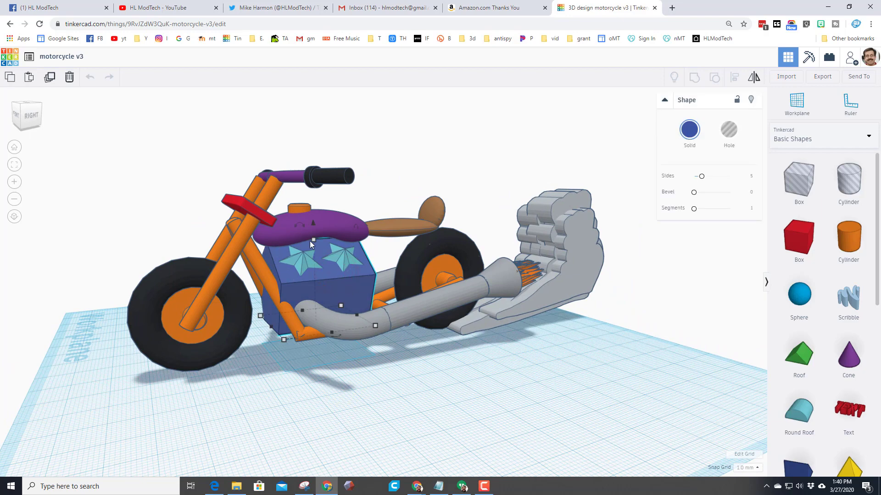
drag(310, 242, 315, 262)
Delete the two light-blue stars on the near side of the blue block and the front star on its far side
click(304, 260)
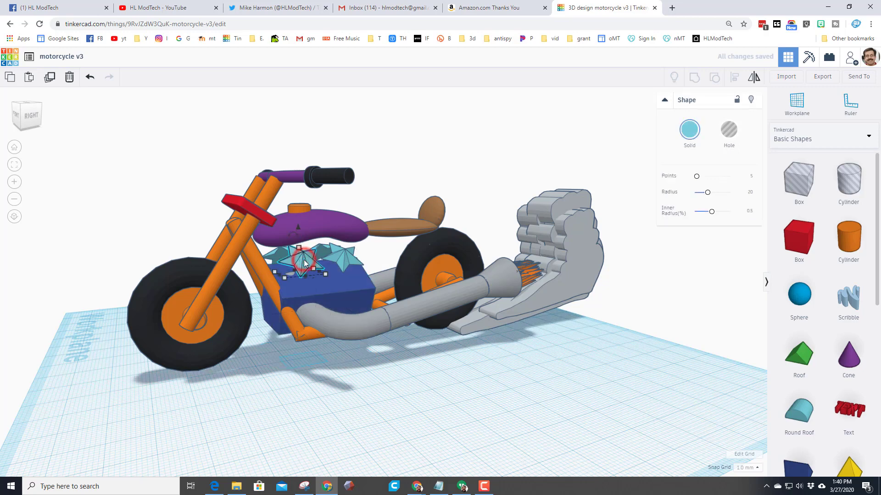
key(Delete)
click(339, 260)
key(Delete)
click(284, 254)
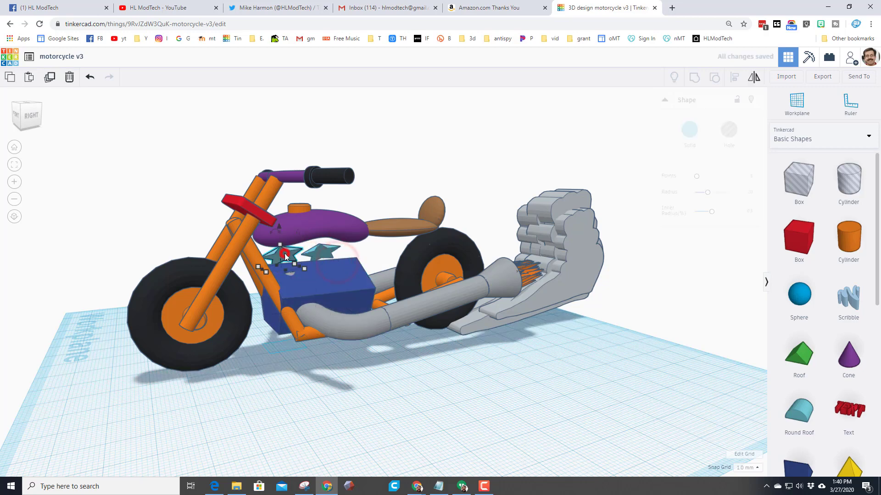
key(Delete)
Return from the motorcycle engine reference picture to the motorcycle v3 design and delete the last light-blue star
click(327, 248)
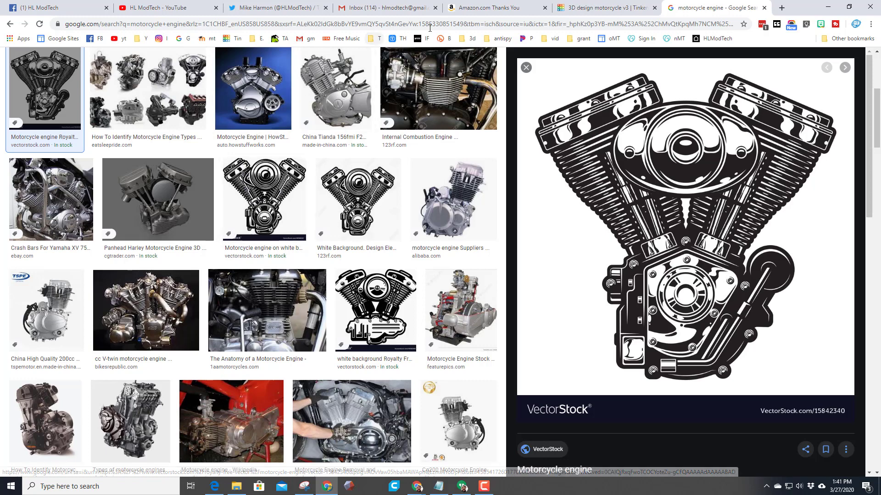
click(593, 8)
right_drag(457, 98, 350, 200)
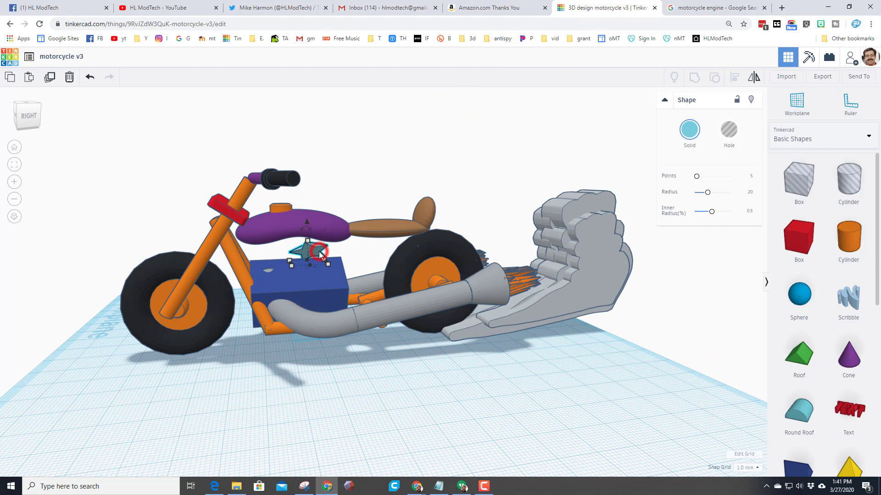
key(Delete)
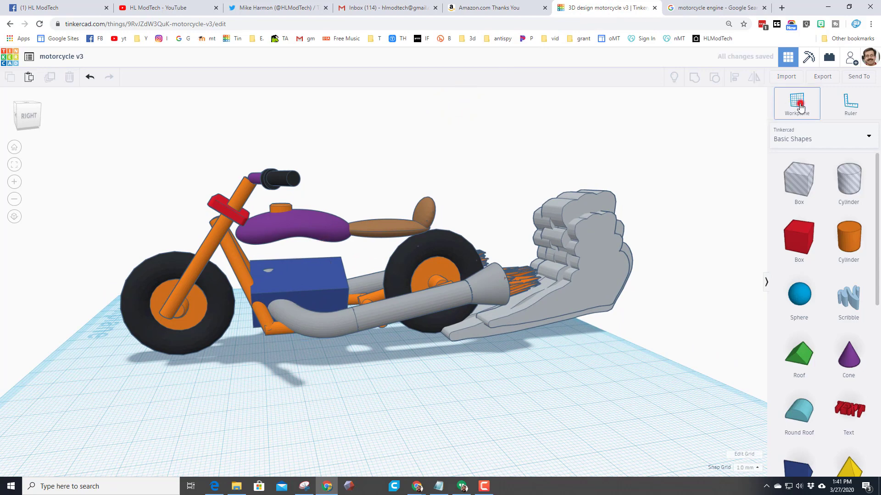
Set the workplane on top of the blue block and add a red box there, scaled uniformly to 12 mm
click(291, 279)
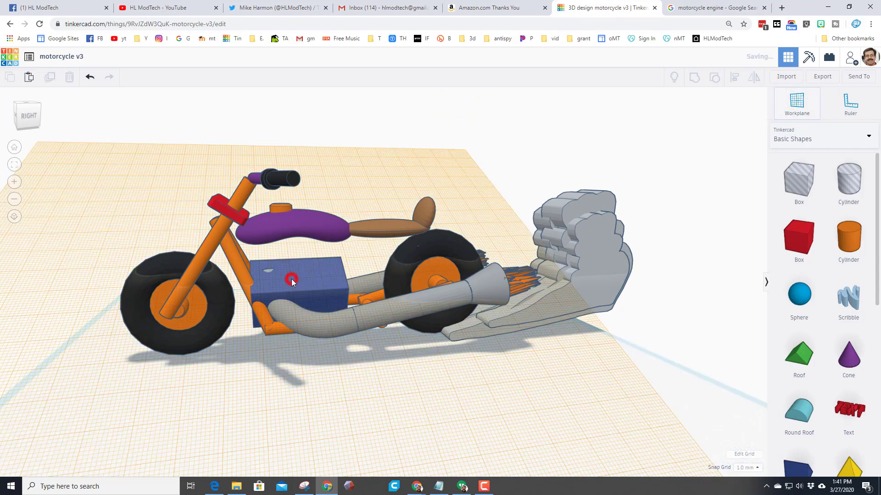
drag(797, 243, 317, 289)
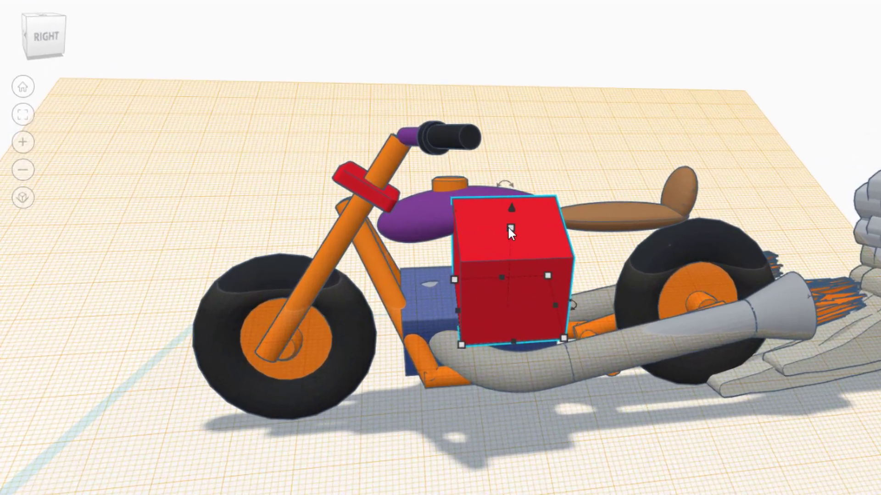
shift+drag(319, 235, 319, 249)
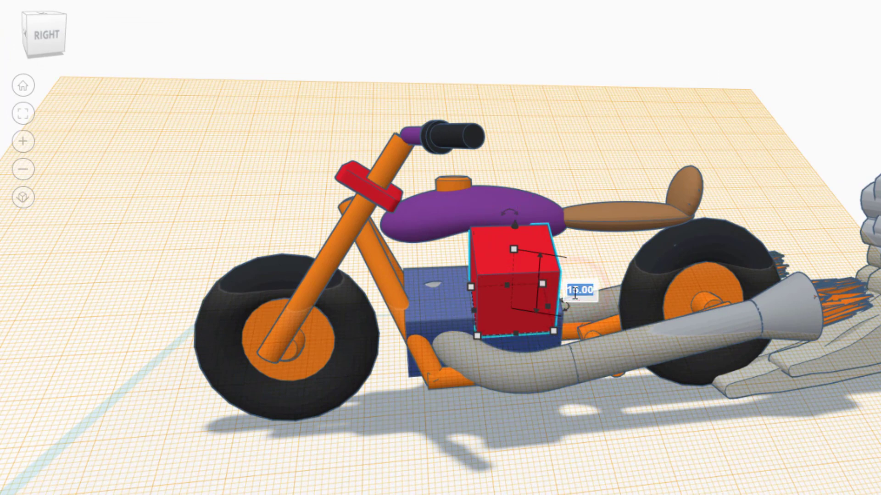
key(Return)
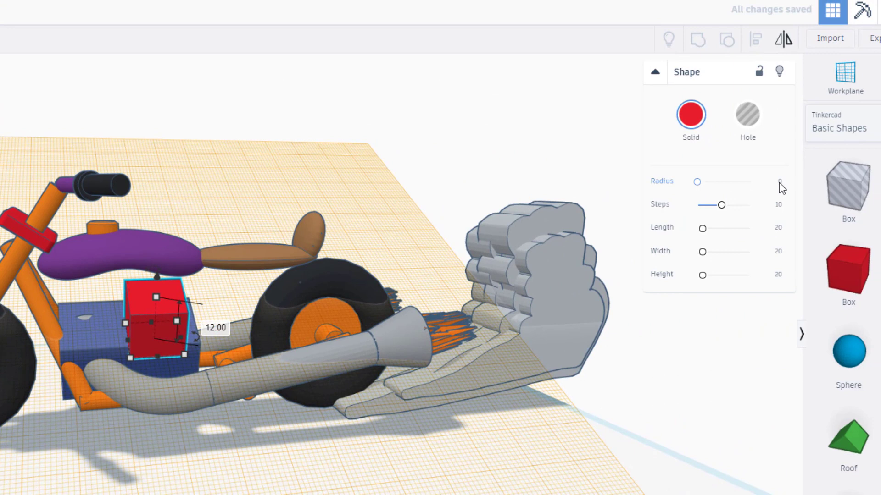
Give the red box a radius of 3 and a height of 2 mm, placing it at the blue block's front end
text(3)
key(Return)
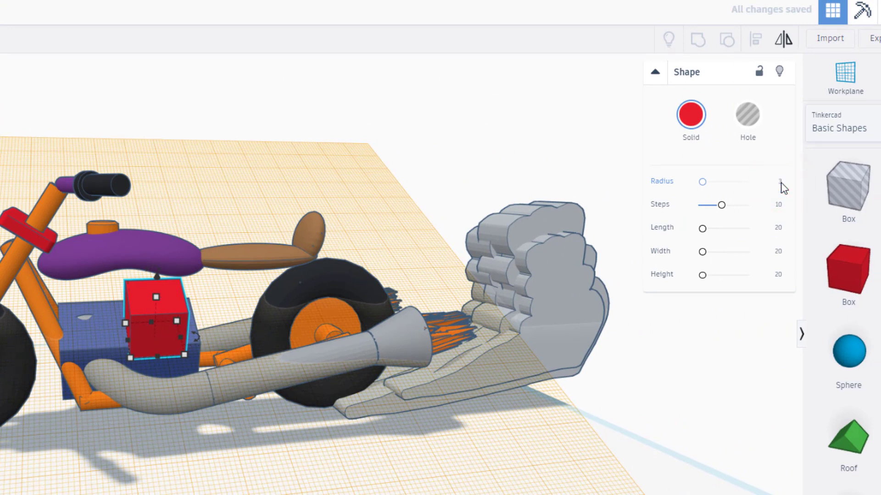
click(156, 298)
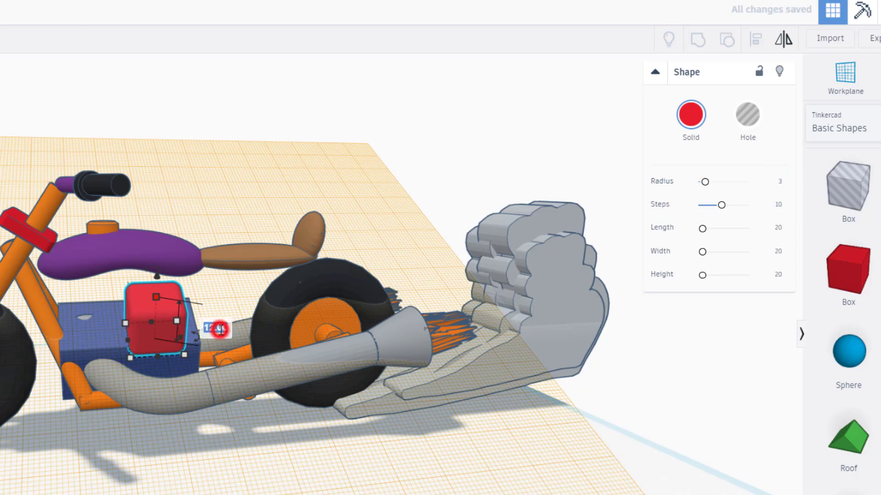
text(2)
key(Return)
drag(151, 343, 90, 334)
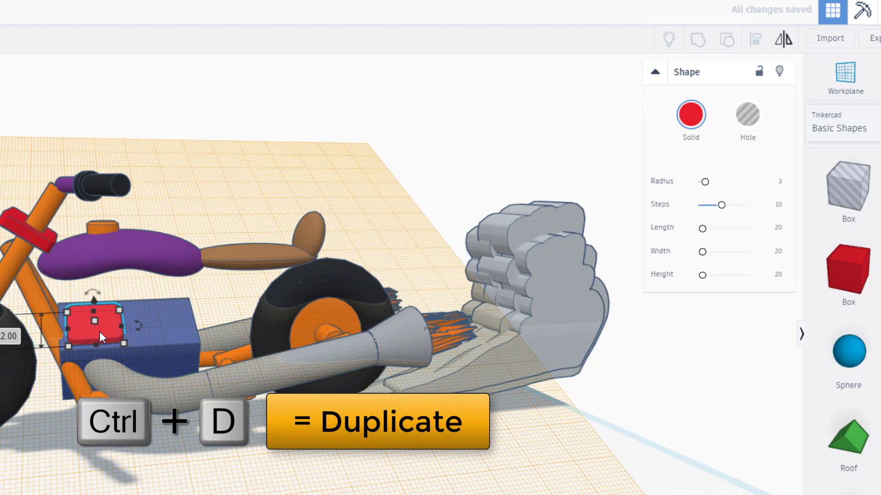
Duplicate the flat red box and nudge the copy upward so it sits above the original
key(ctrl+Up)
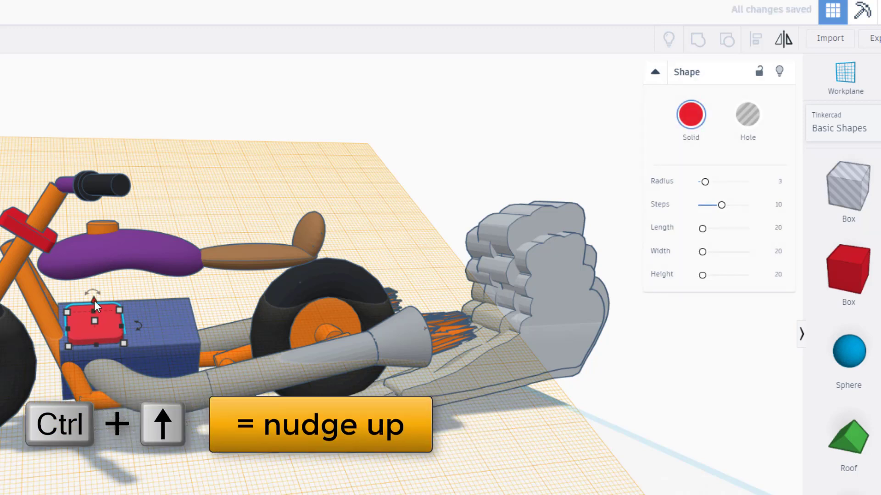
key(ctrl+Up)
key(ctrl+Up)
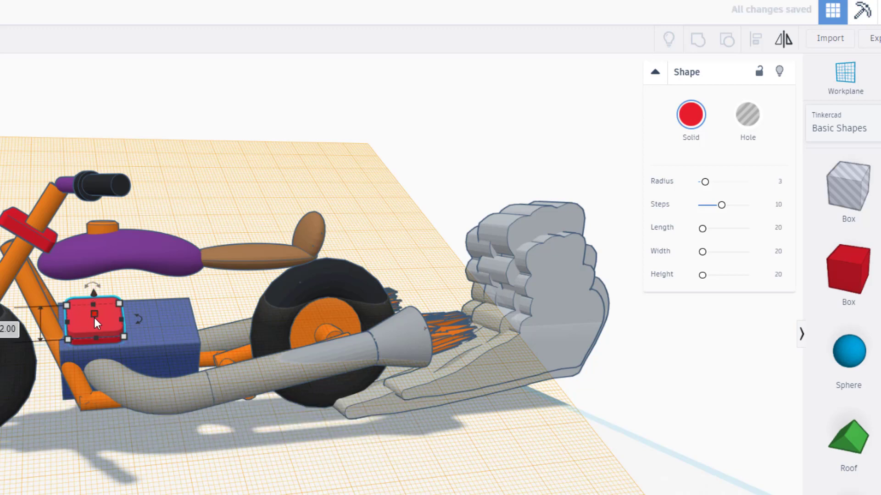
Scale the upper red copy proportionally to 10 mm by 10 mm and set its height to 1 mm
click(94, 314)
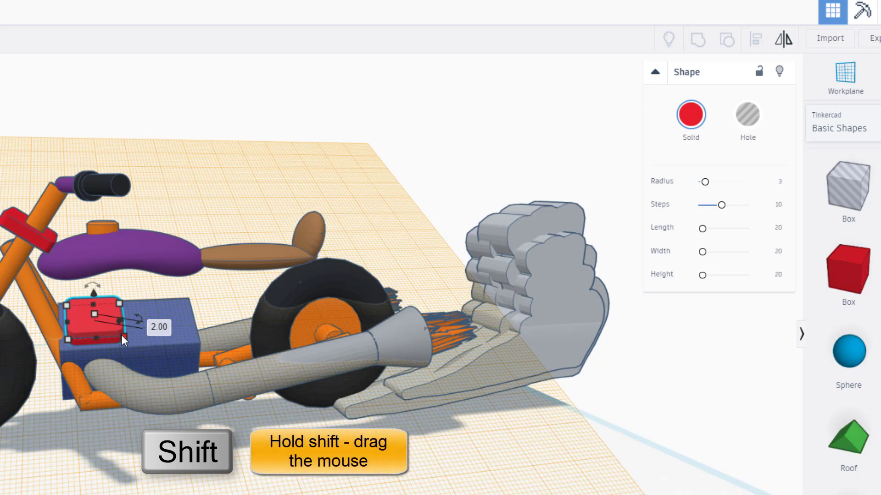
shift+drag(122, 336, 117, 334)
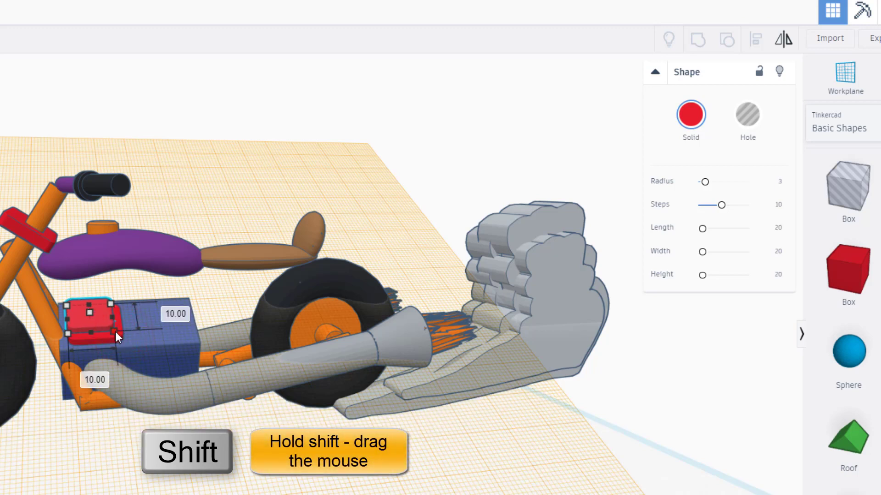
click(92, 316)
click(148, 328)
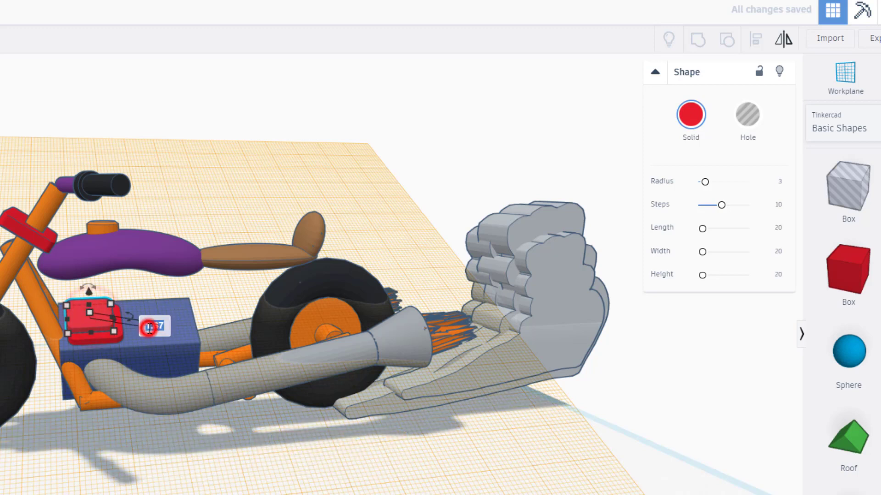
text(1)
key(Return)
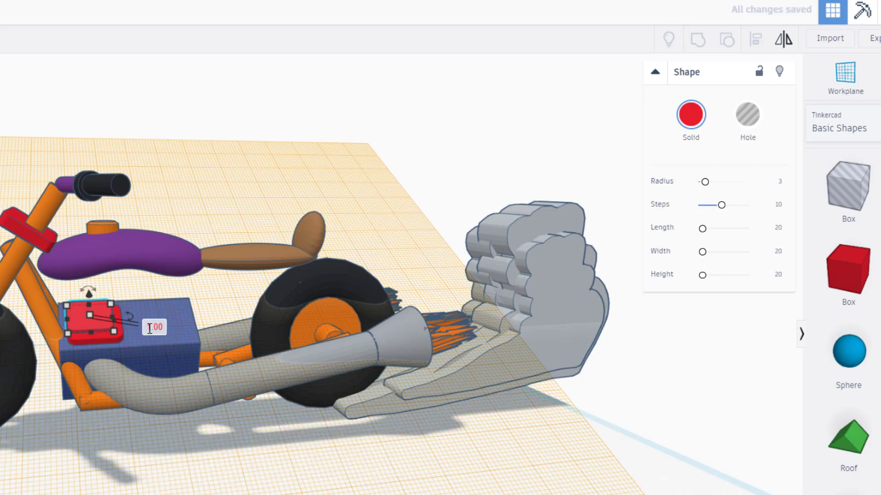
Align the two red plates so they are centred on each other in both horizontal directions
shift+click(103, 337)
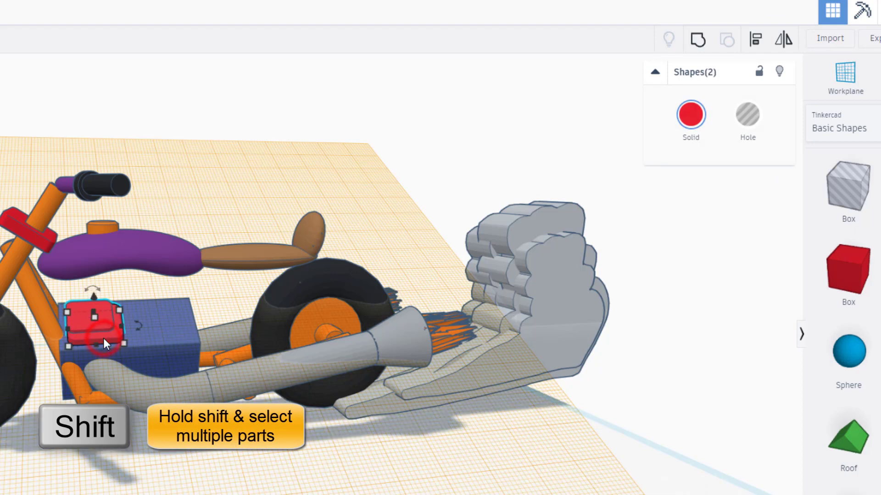
click(755, 39)
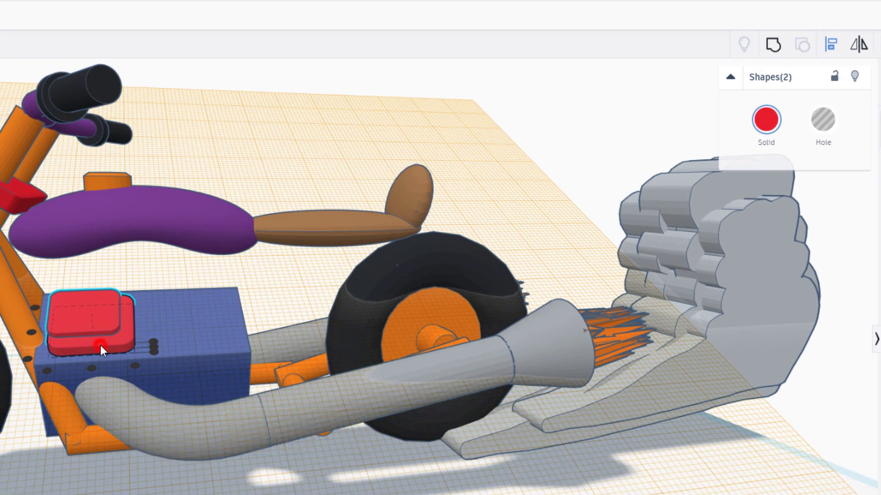
click(94, 367)
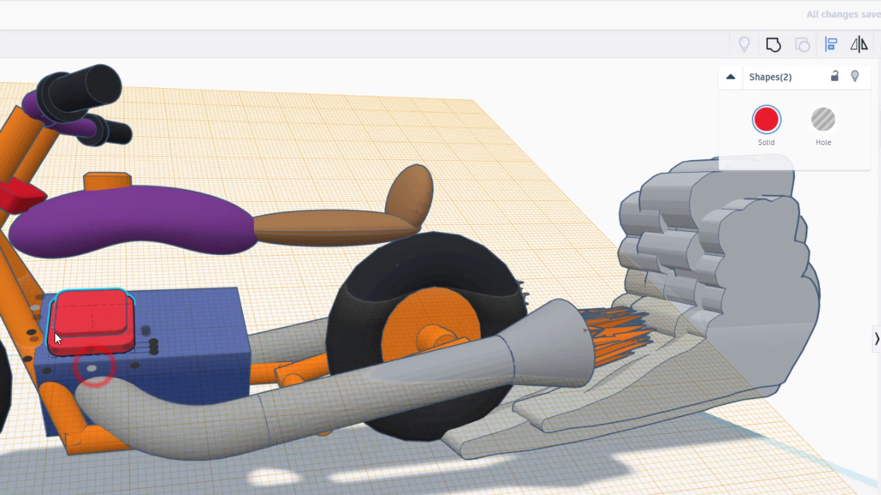
click(32, 329)
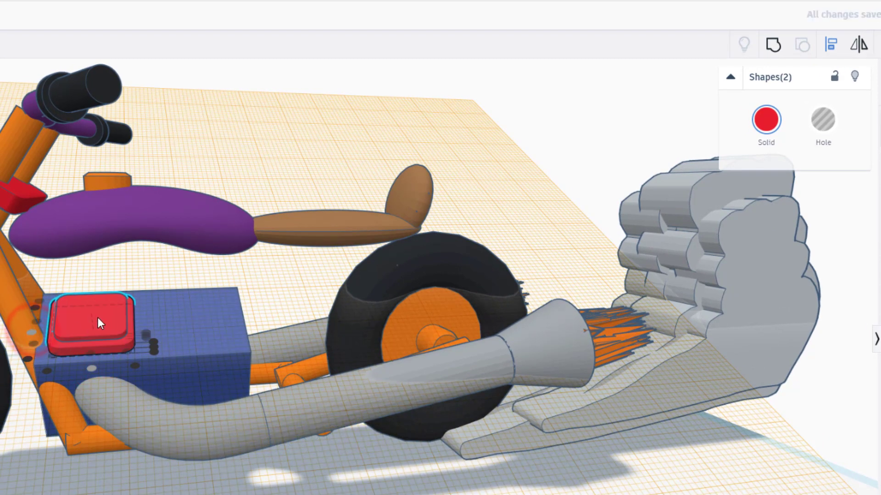
click(283, 264)
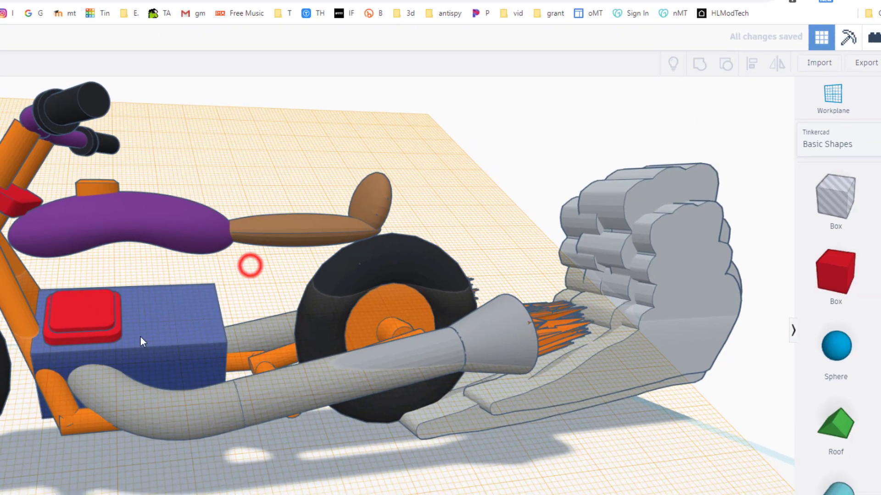
Recolour the lower plate light grey and the smaller upper plate dark grey
click(102, 346)
click(684, 134)
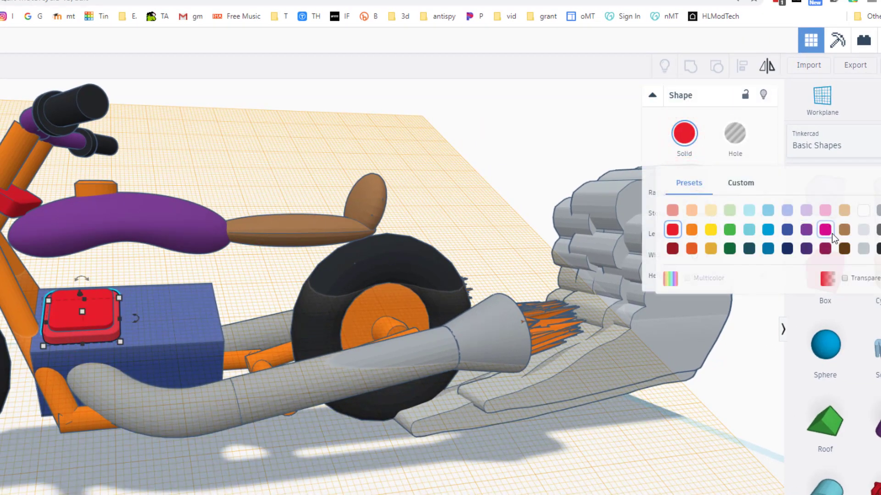
click(865, 248)
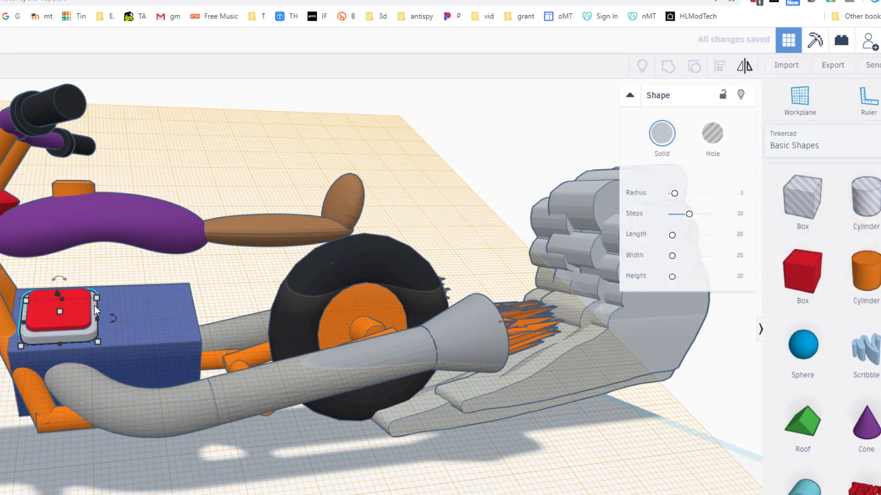
click(71, 314)
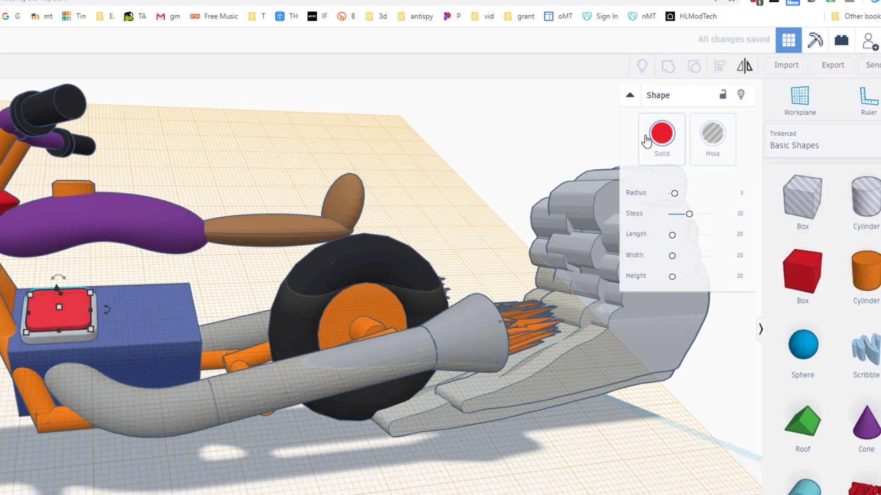
click(662, 137)
click(860, 230)
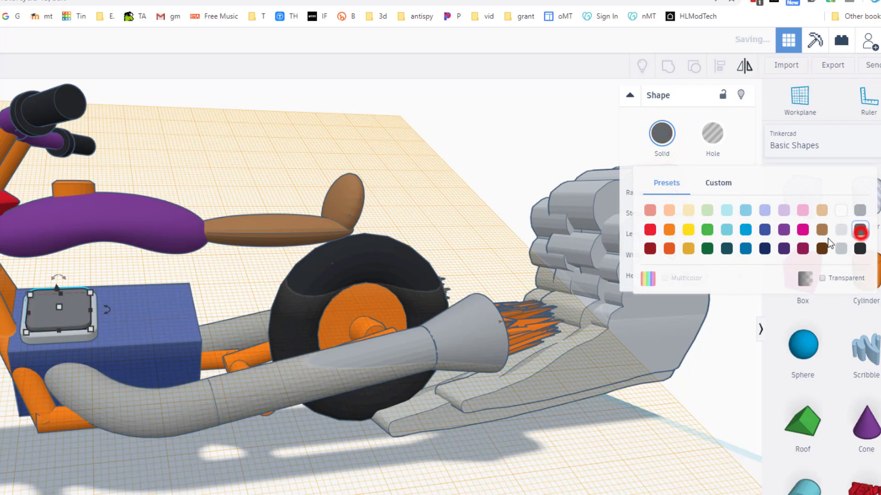
Duplicate the light grey and dark grey plates together and raise the copied pair by three nudges
shift+click(70, 336)
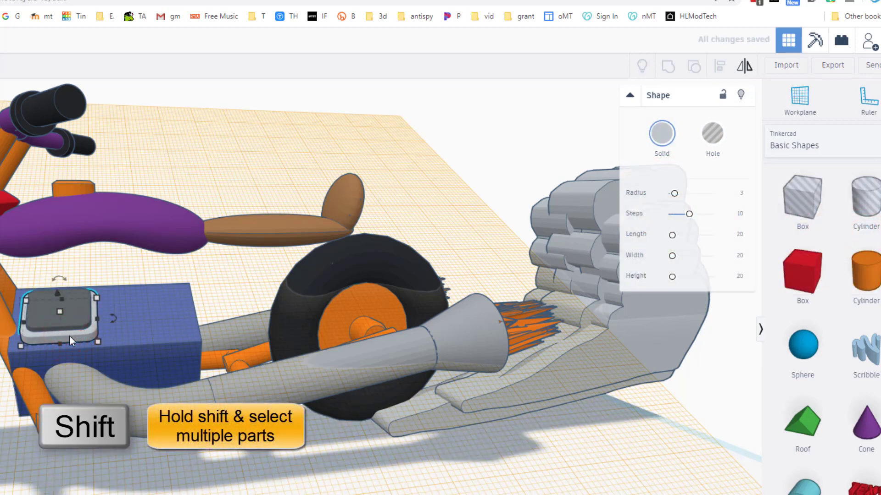
shift+click(76, 320)
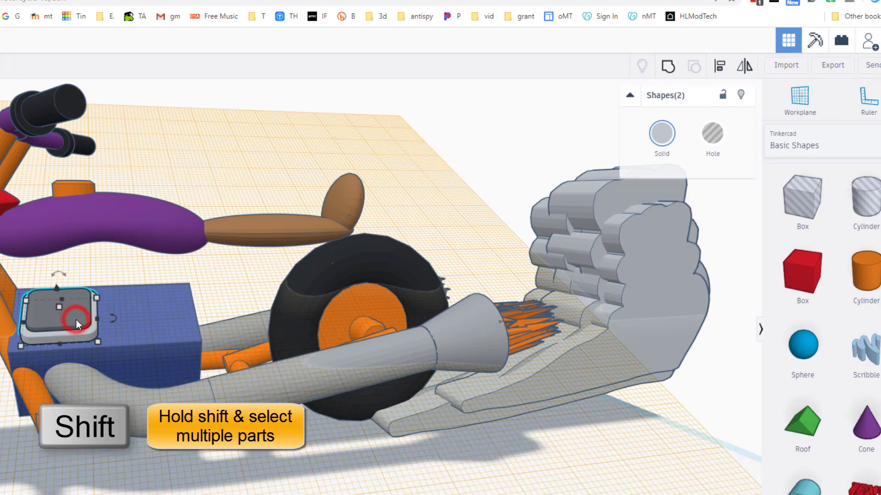
key(ctrl+d)
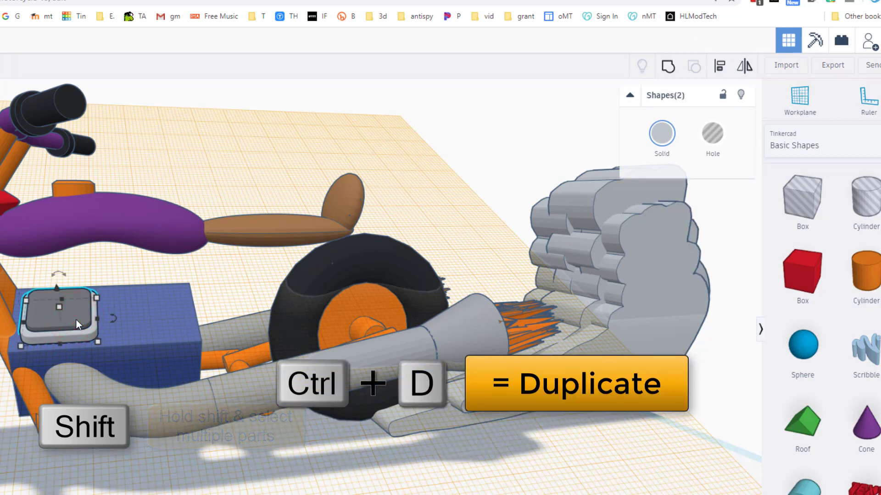
key(ctrl+d)
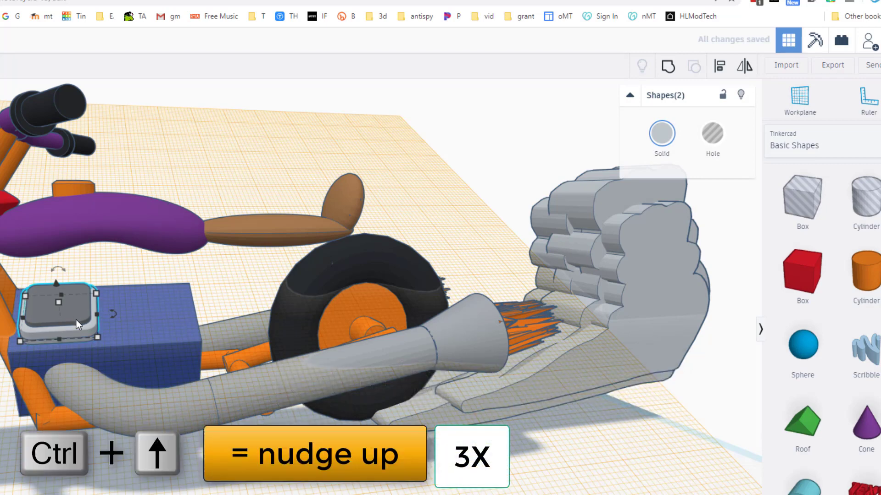
key(ctrl+Up)
key(ctrl+Up)
key(ctrl+Up)
key(ctrl+Up)
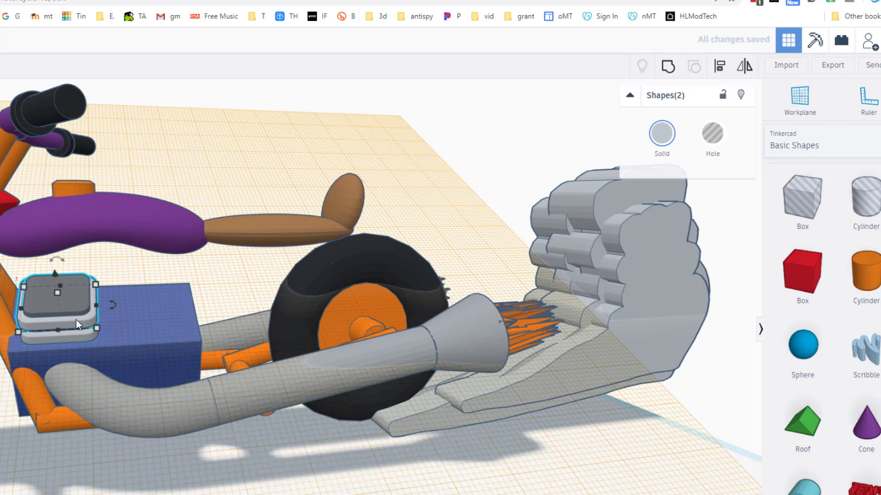
Repeat the raised duplication of the light and dark grey plate pair to build a stack of five pairs
key(ctrl+d)
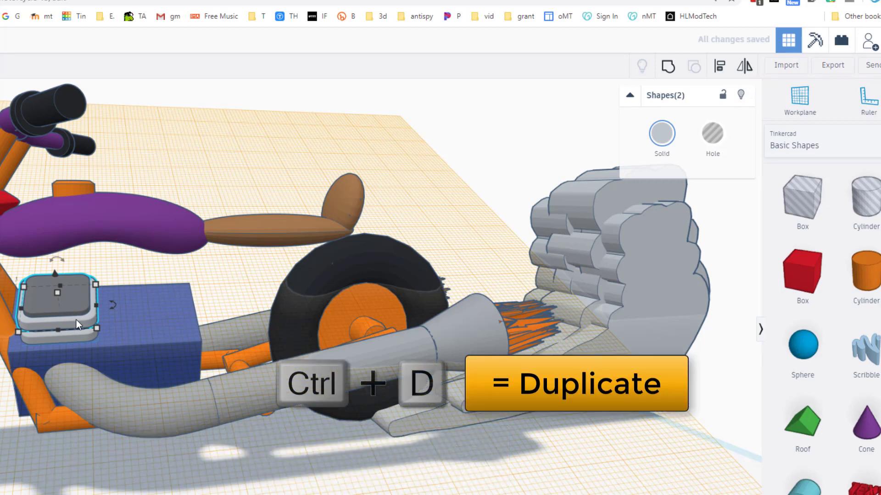
key(ctrl+Up)
key(ctrl+d)
key(ctrl+d)
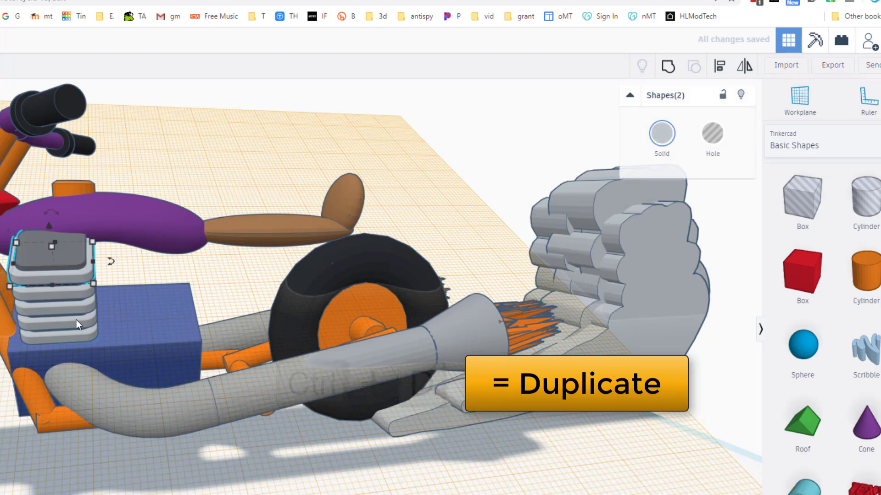
Hide the purple tank, blue engine block, orange frame tubes and exhaust pipes surrounding the plate stack
right_drag(76, 321, 37, 367)
right_drag(226, 366, 139, 377)
right_drag(193, 395, 296, 355)
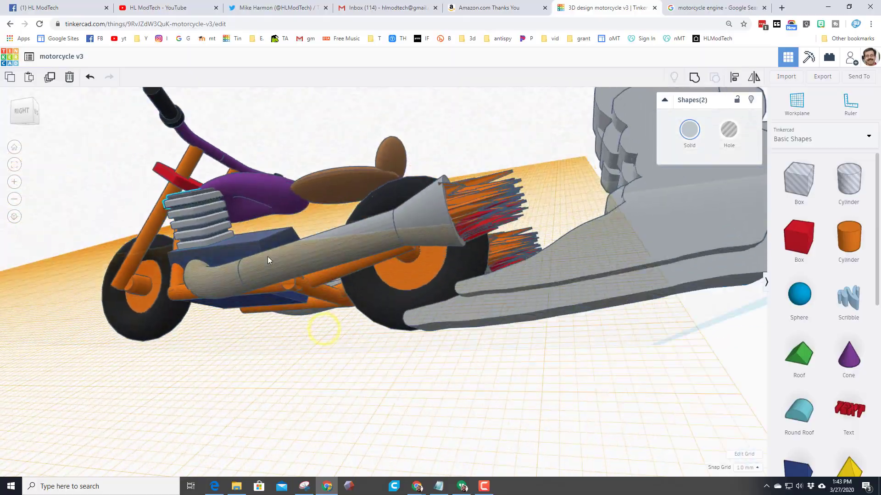
right_drag(405, 302, 287, 331)
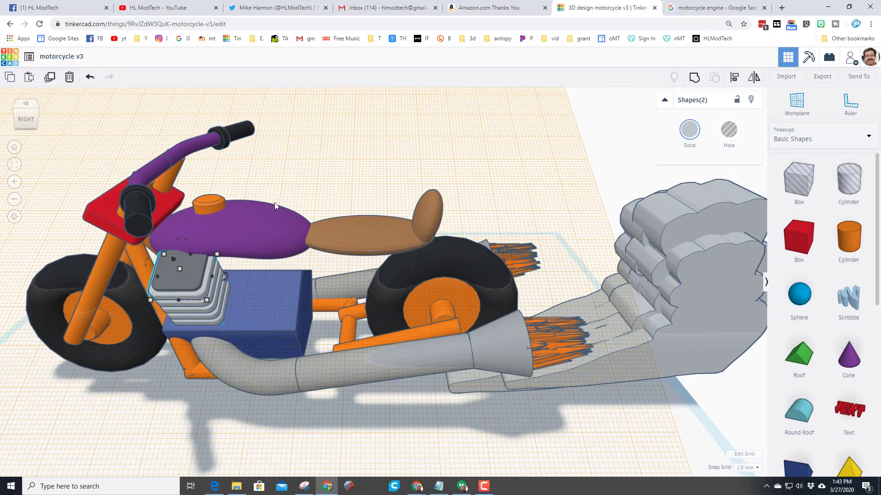
drag(264, 394, 244, 430)
click(750, 100)
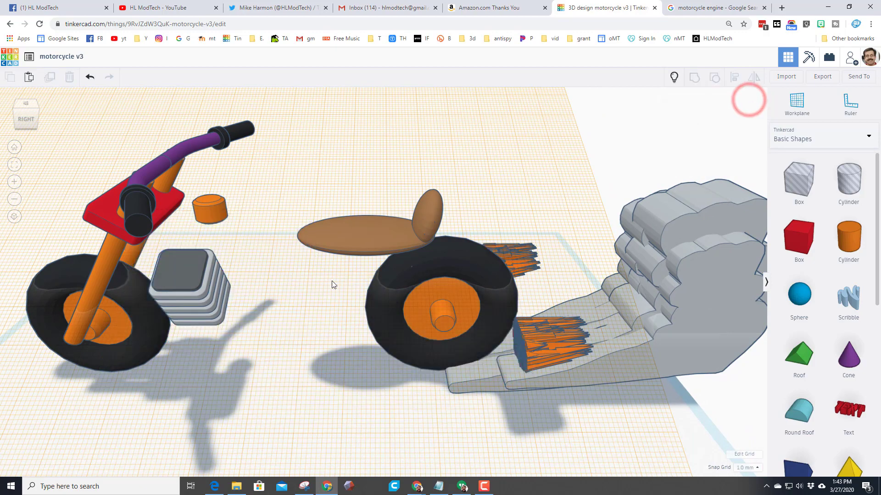
Duplicate the whole ten-plate stack, move the copy clear of the original towards the rear wheel, and show all hidden parts
right_drag(231, 265, 206, 328)
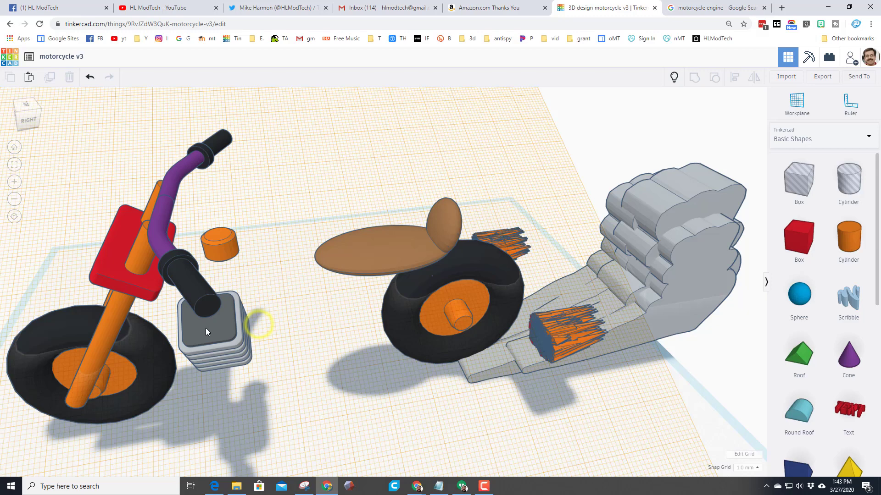
drag(201, 361, 241, 351)
click(278, 315)
drag(279, 315, 215, 380)
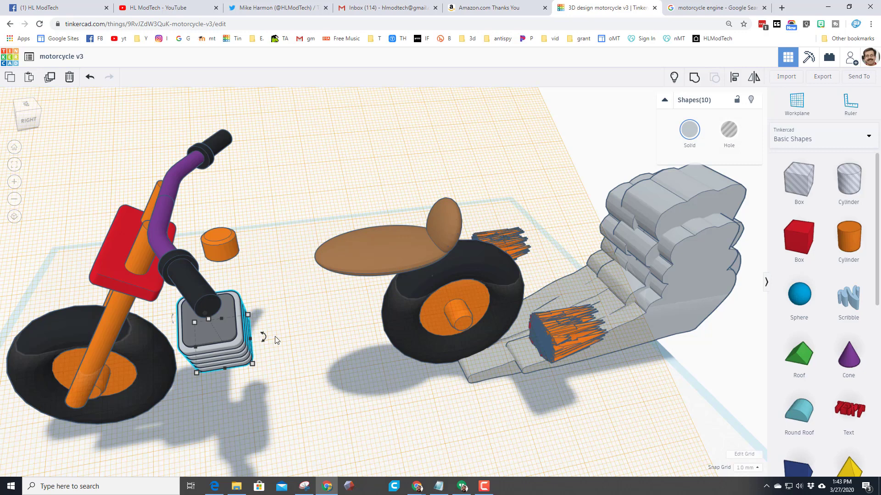
key(ctrl+d)
key(Right)
key(Right)
key(Right)
key(Right)
key(Right)
key(Right)
key(Right)
key(Right)
key(Right)
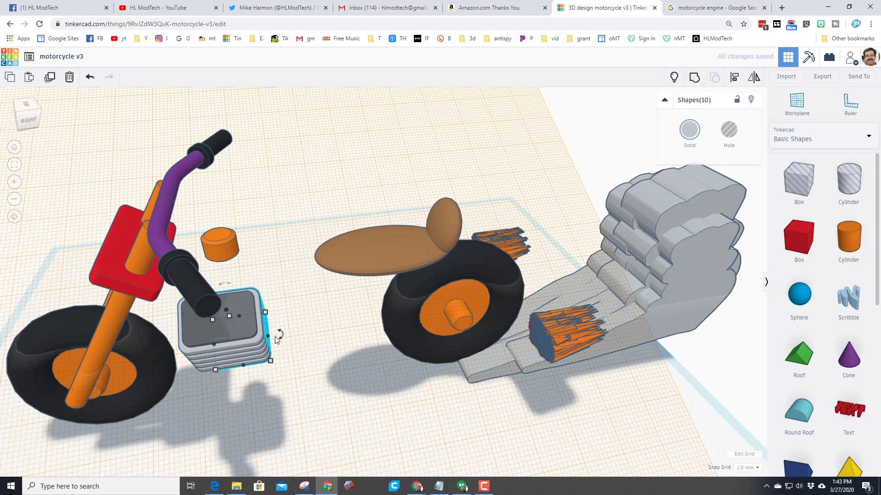
key(Right)
key(Right)
key(Right)
key(Right)
key(Right)
key(Right)
key(Right)
key(Right)
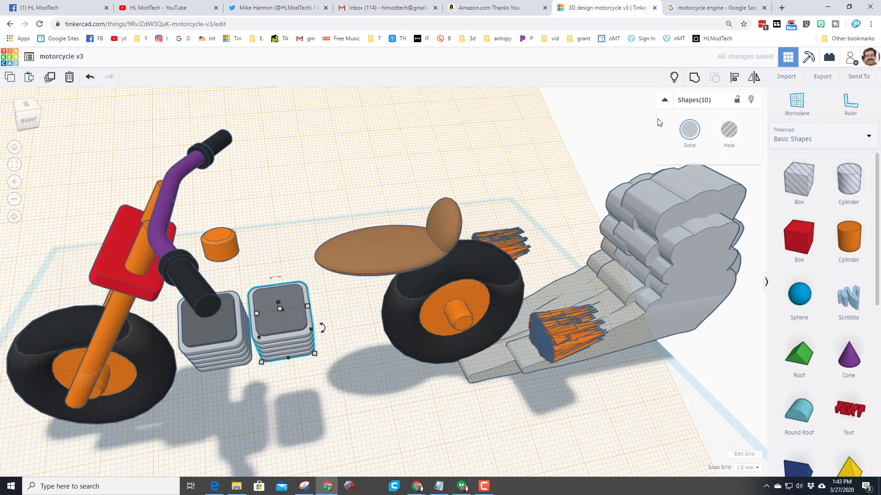
click(678, 81)
right_drag(301, 199, 351, 237)
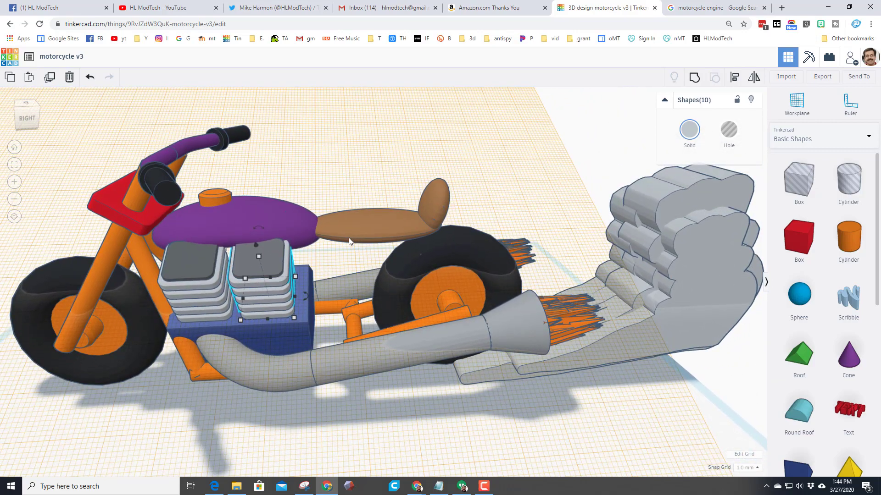
Hide the tank, seat, block, frame and exhausts, copy both plate stacks, and show all parts again
drag(326, 327, 337, 353)
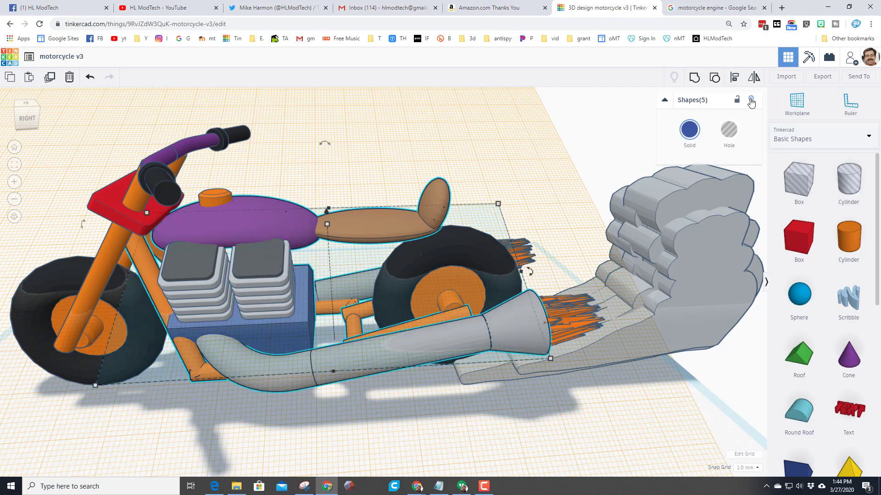
click(750, 101)
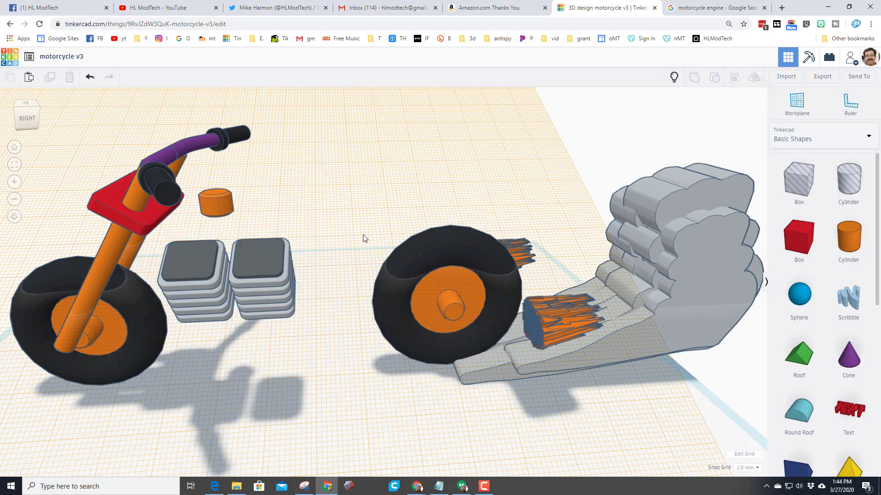
scroll(363, 238, down, 3)
drag(228, 261, 323, 305)
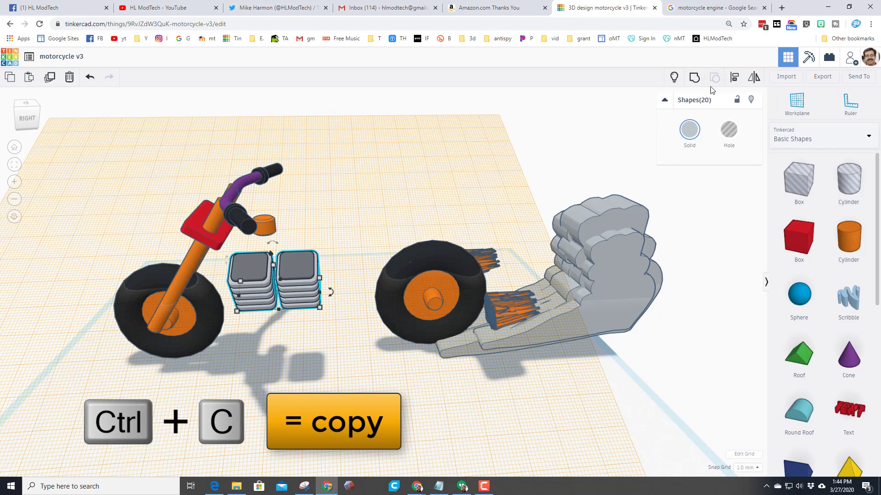
click(673, 83)
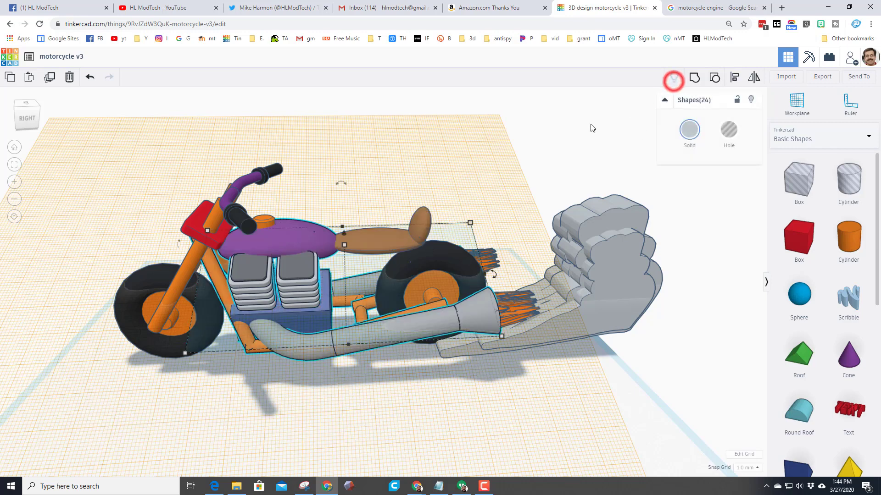
Place the workplane on the opposite slanted face of the blue engine block and paste both plate stacks there
right_drag(549, 147, 347, 265)
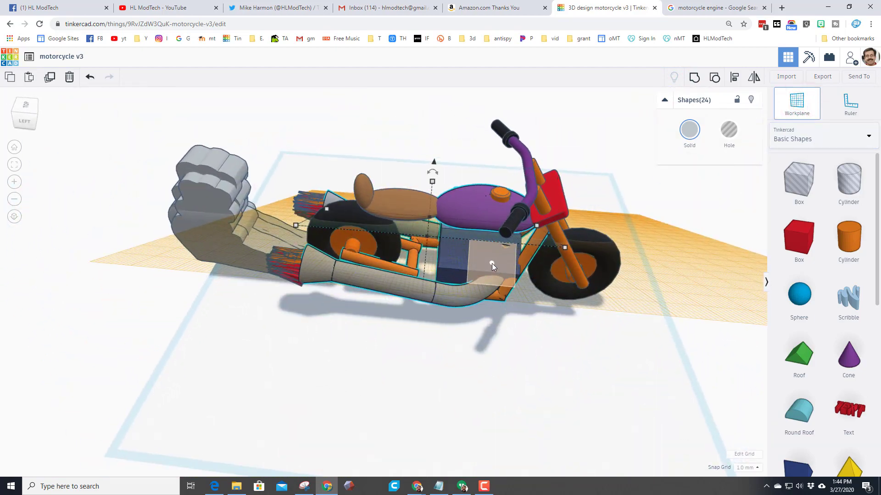
click(491, 263)
key(ctrl+v)
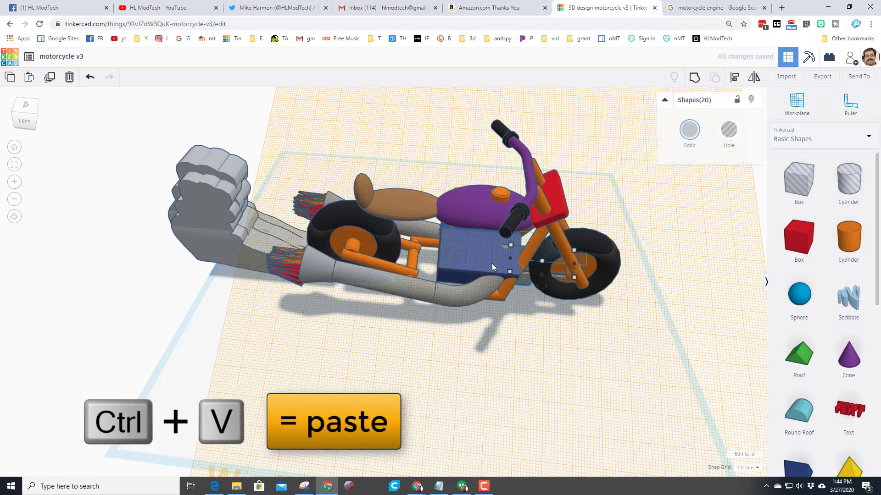
Drop the pasted plate stacks onto the workplane and nudge them into position on the blue block's slanted face
key(Left)
key(Left)
key(Left)
key(Left)
key(Left)
key(Left)
key(Left)
key(Left)
key(Left)
key(Left)
key(Left)
key(Left)
key(Left)
key(Left)
key(Left)
key(Left)
key(Left)
key(Left)
key(Left)
key(Left)
key(d)
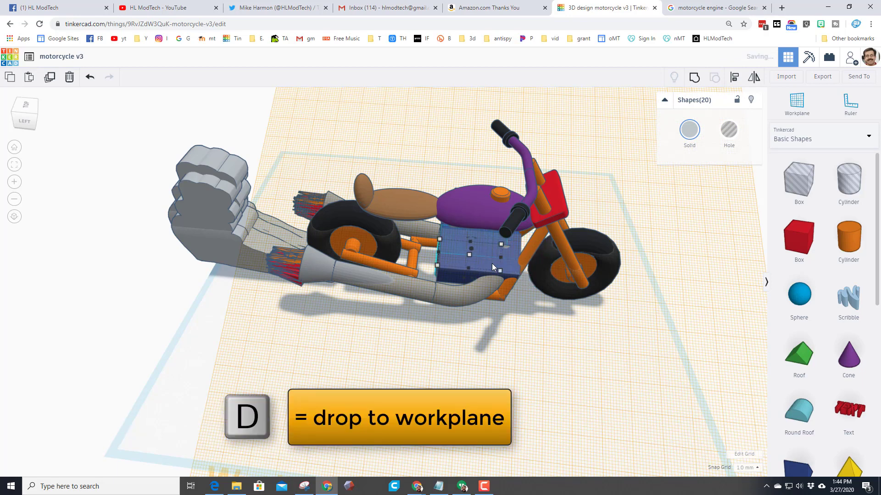
key(d)
key(Down)
key(Down)
key(Down)
key(Down)
key(Down)
key(Down)
key(Down)
key(Down)
key(Down)
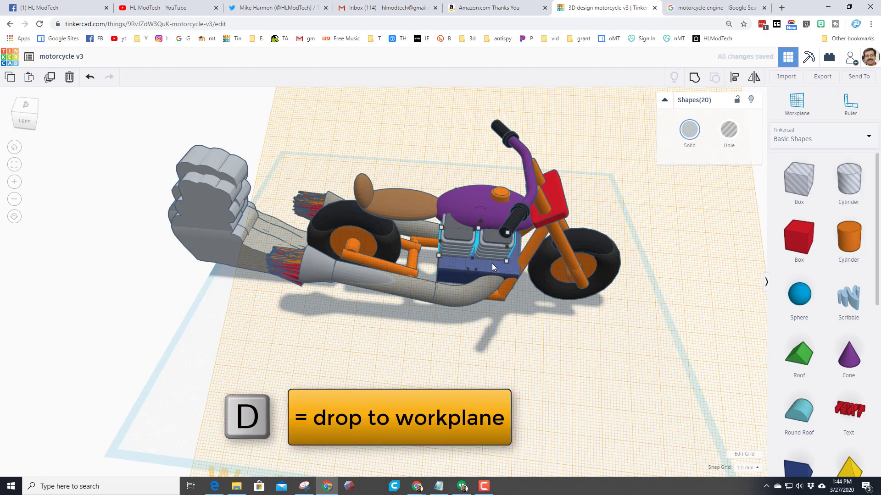
key(Right)
key(Right)
key(Right)
key(Right)
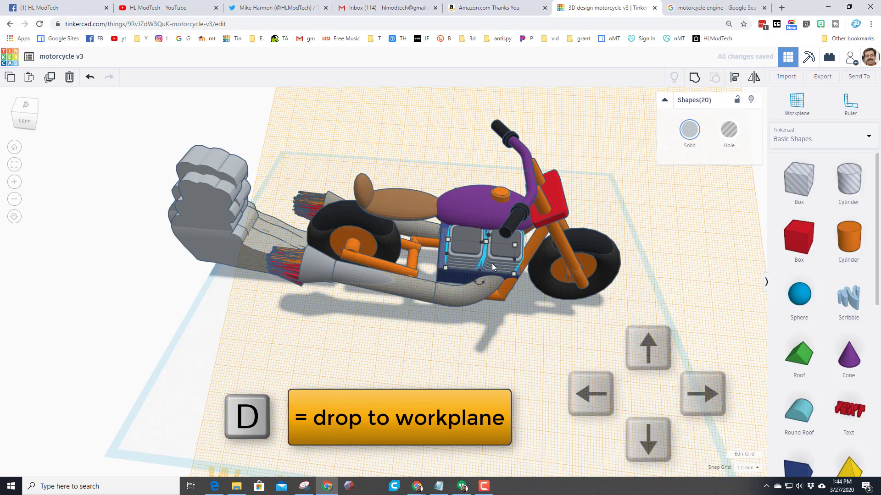
Add a half sphere beside the motorcycle and scale it proportionally to 14 mm by 14 mm
right_drag(492, 264, 566, 326)
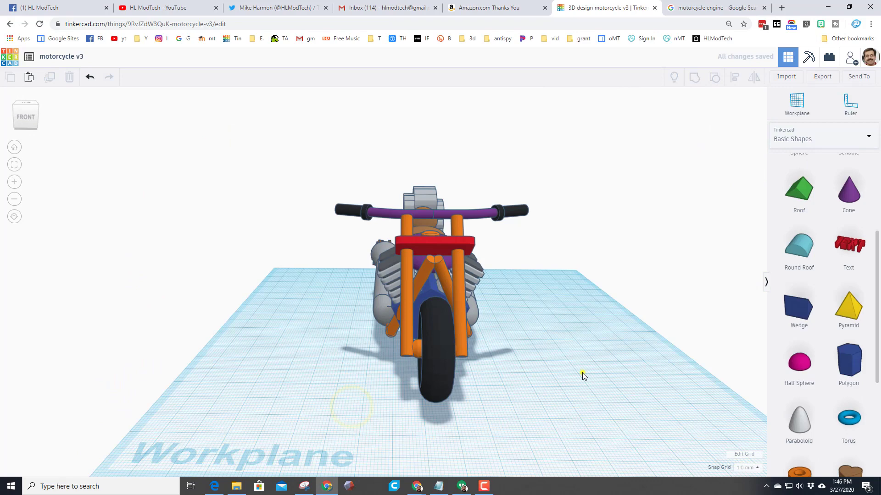
right_drag(582, 373, 529, 361)
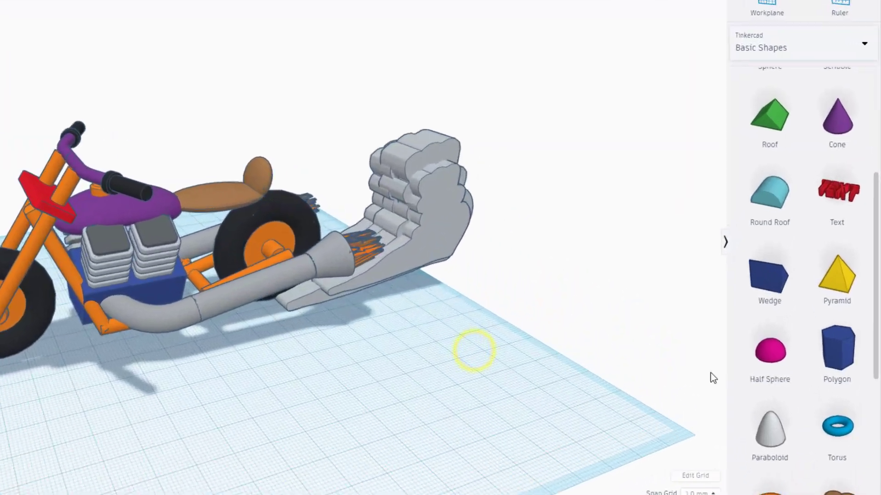
click(799, 363)
click(190, 398)
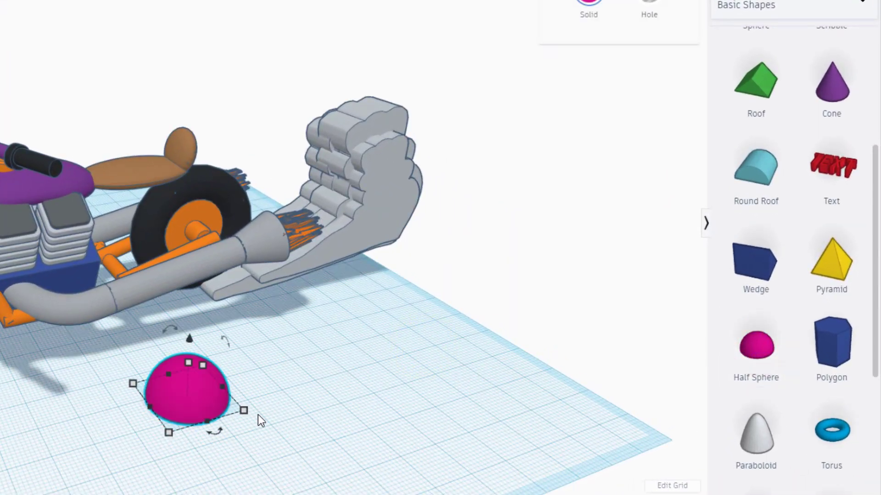
shift+drag(244, 409, 221, 405)
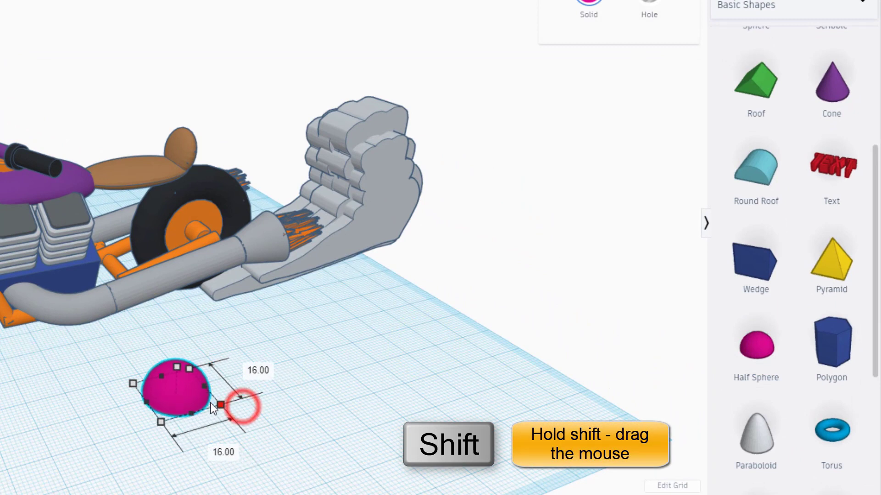
click(256, 373)
text(145)
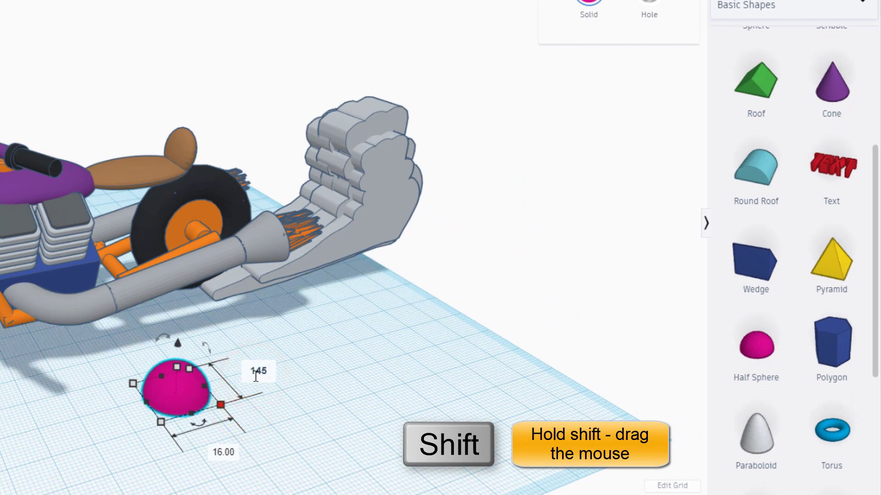
key(Return)
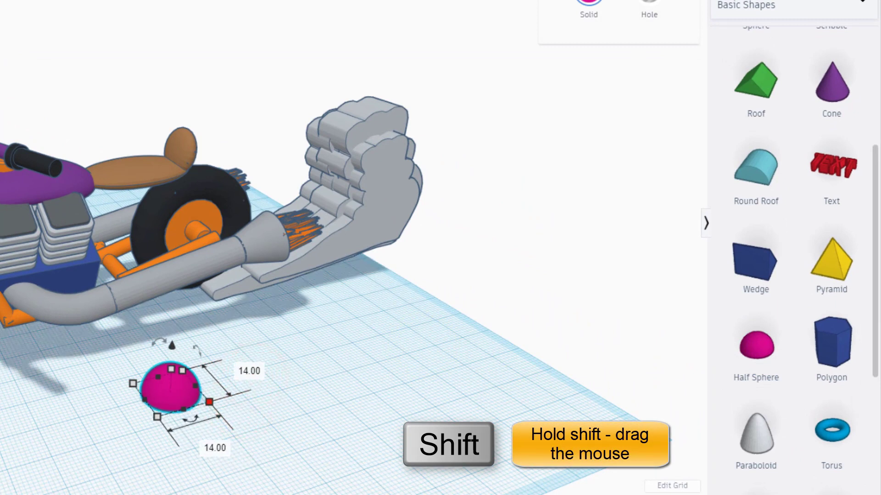
Add a torus beside the half sphere and set its radius to 8 and tube to 1.3
drag(832, 431, 370, 426)
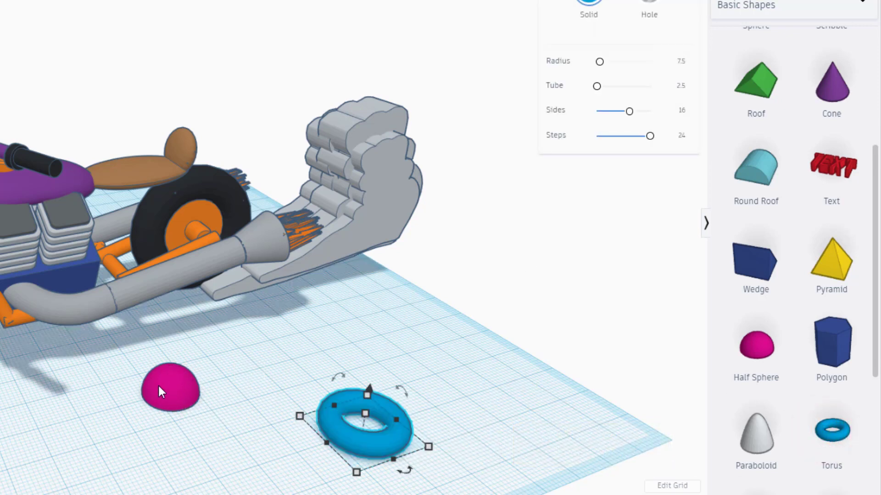
click(681, 61)
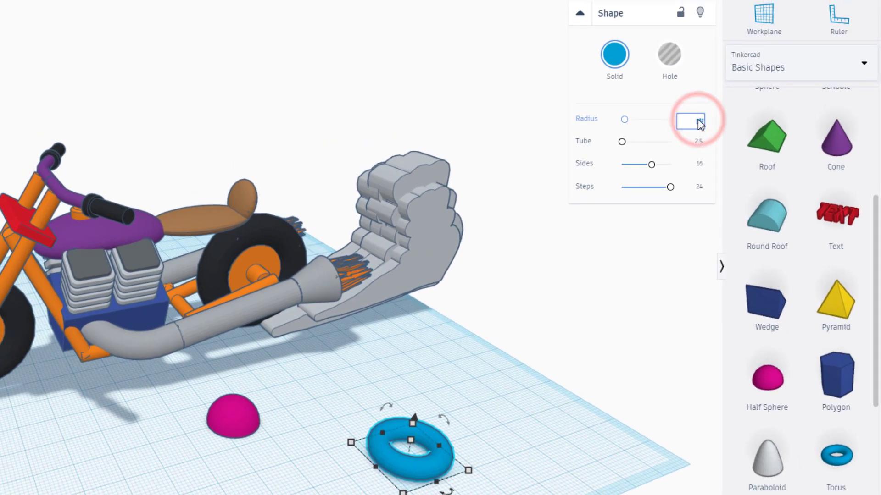
text(8)
key(Return)
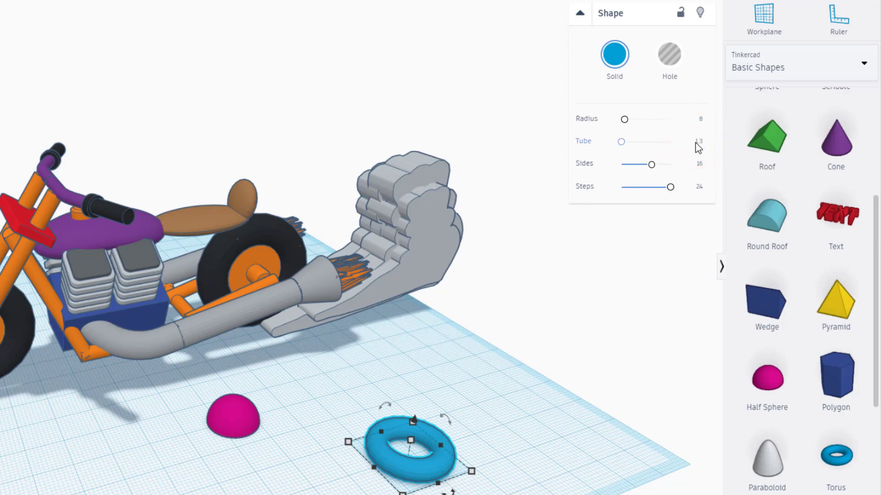
key(Return)
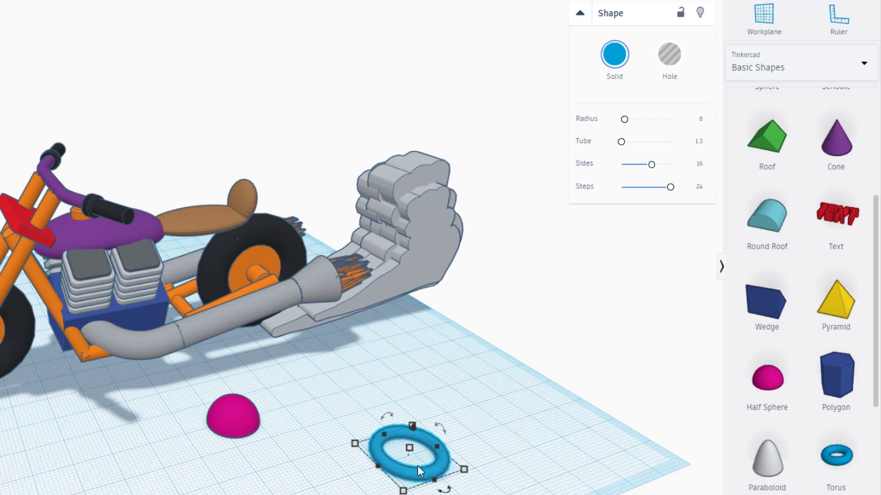
Move the torus around the base of the half sphere and set its radius to 7
mouse_move(417, 466)
mouse_down()
mouse_move(404, 450)
mouse_move(232, 438)
mouse_up()
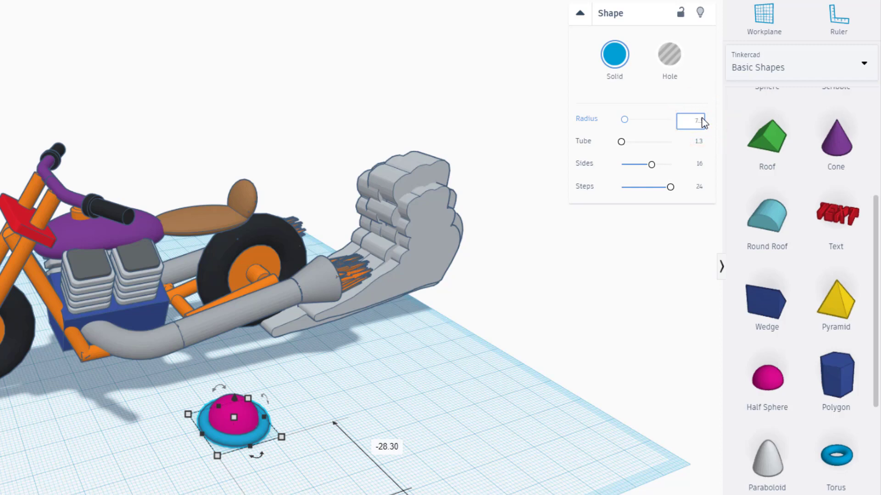
right_drag(316, 484, 330, 452)
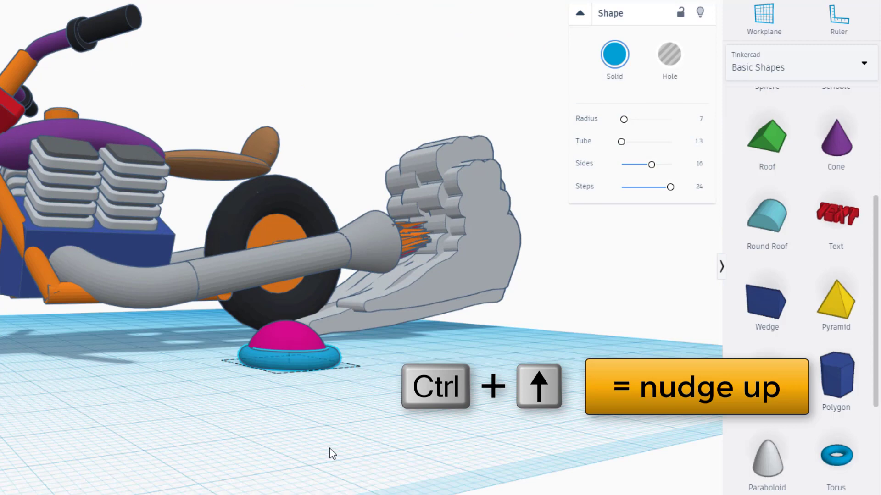
Raise the pink half sphere two nudges above the workplane inside the torus
click(291, 389)
click(290, 362)
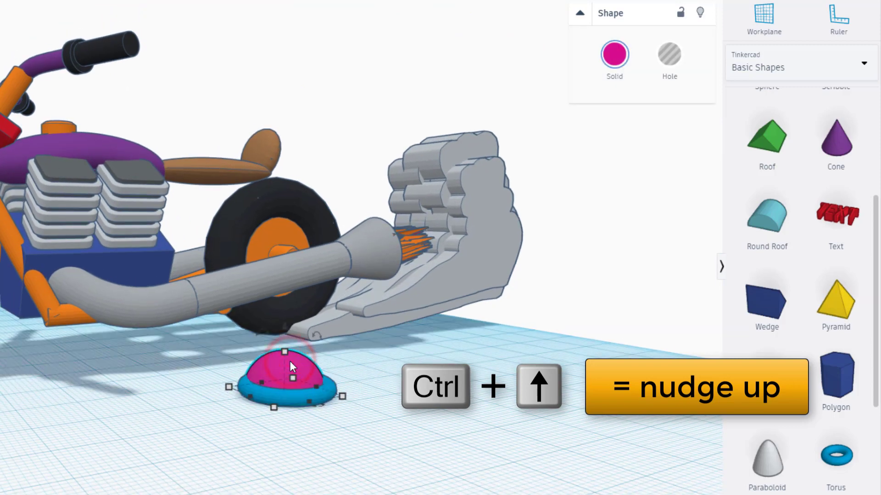
key(ctrl+Up)
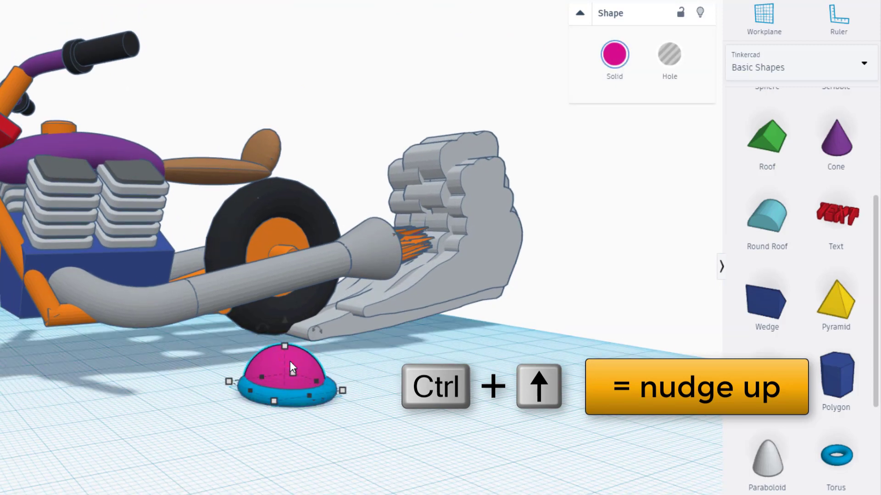
key(ctrl+Up)
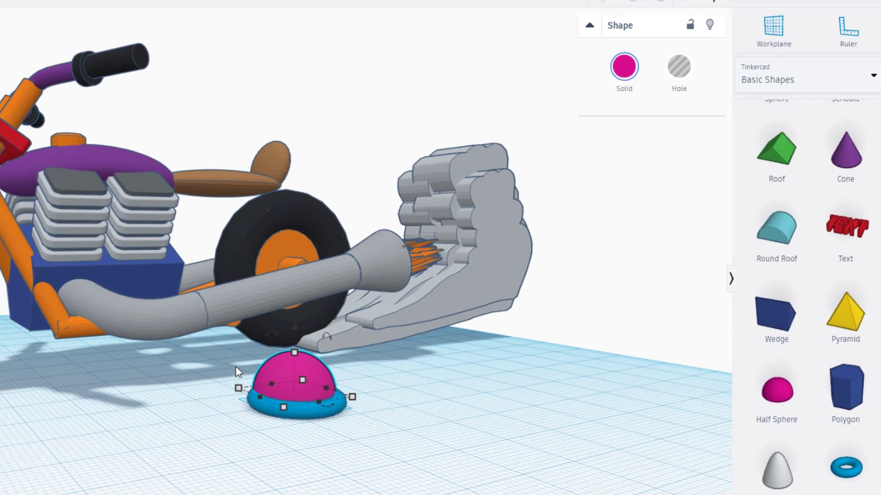
Select the half sphere and torus together and centre-align them along both horizontal directions
drag(221, 363, 340, 436)
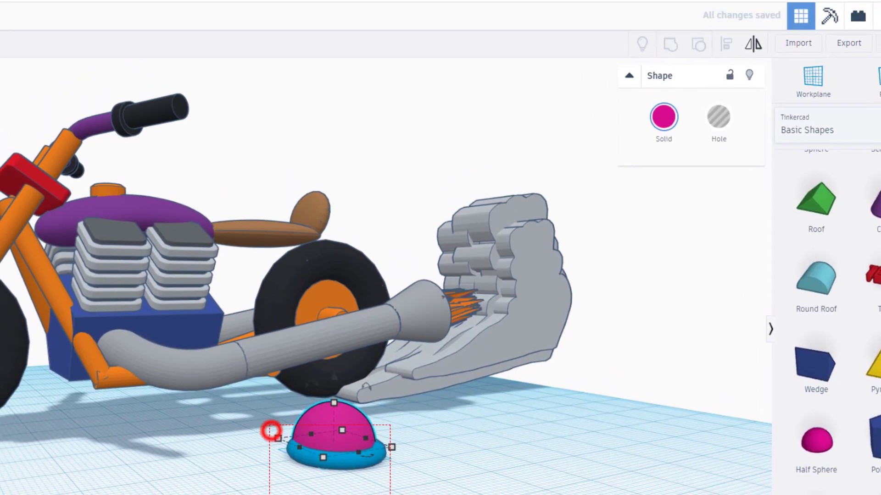
drag(390, 494, 429, 473)
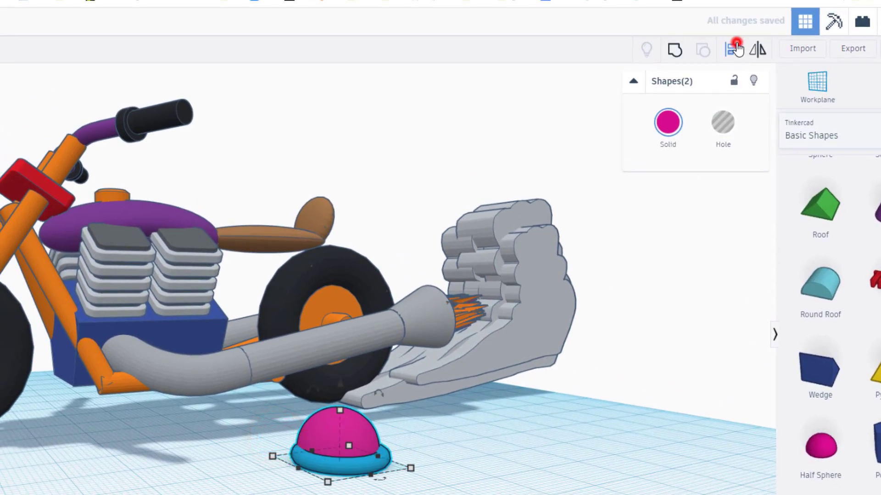
click(734, 48)
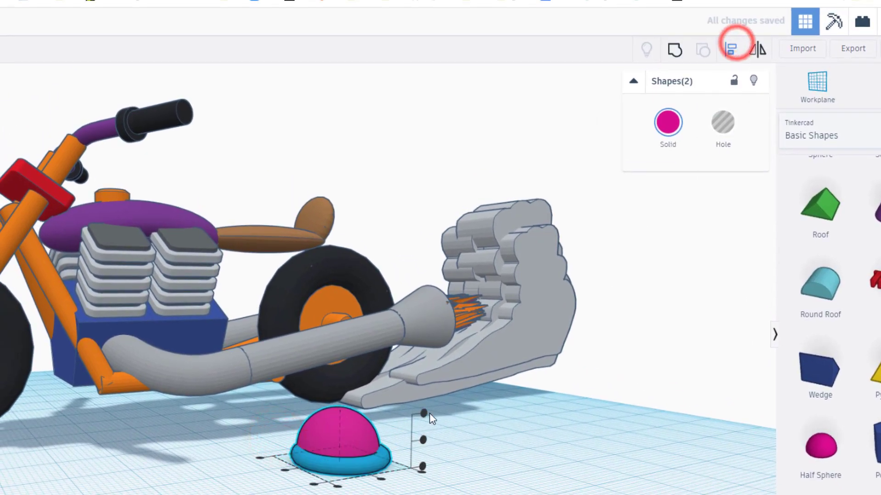
click(343, 438)
scroll(464, 442, down, 6)
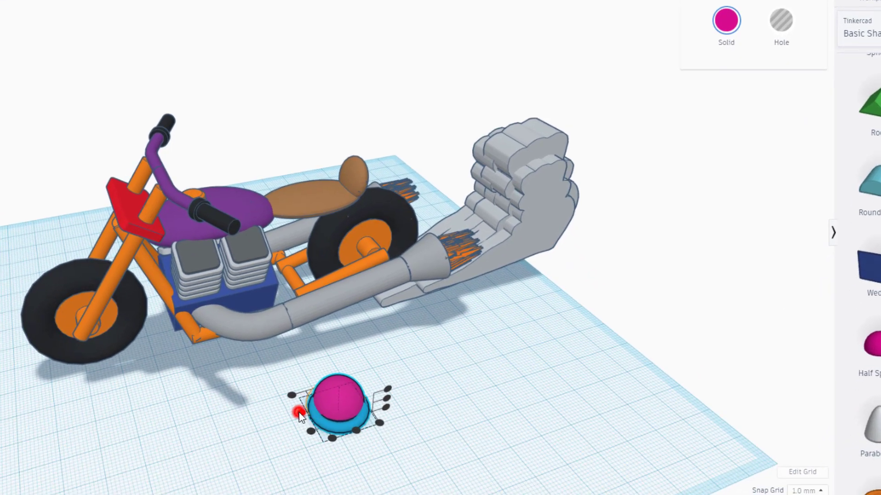
click(299, 413)
click(356, 431)
click(364, 459)
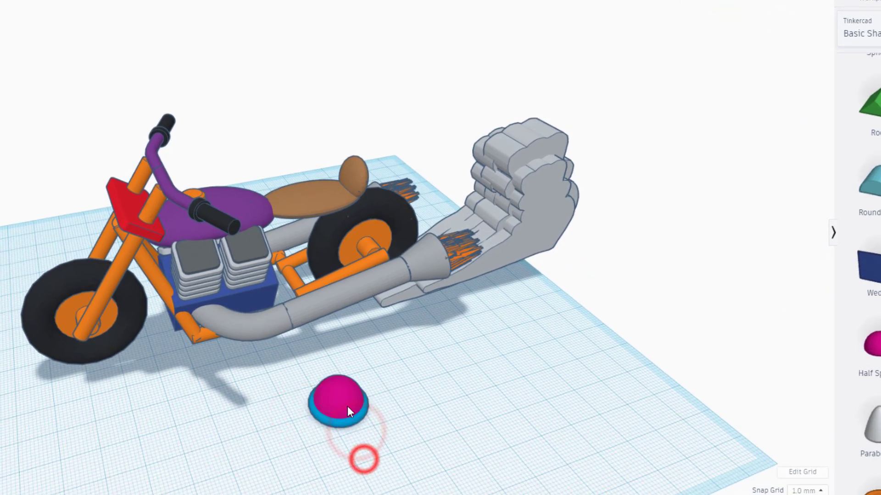
Colour the half sphere black and the torus light grey
click(726, 20)
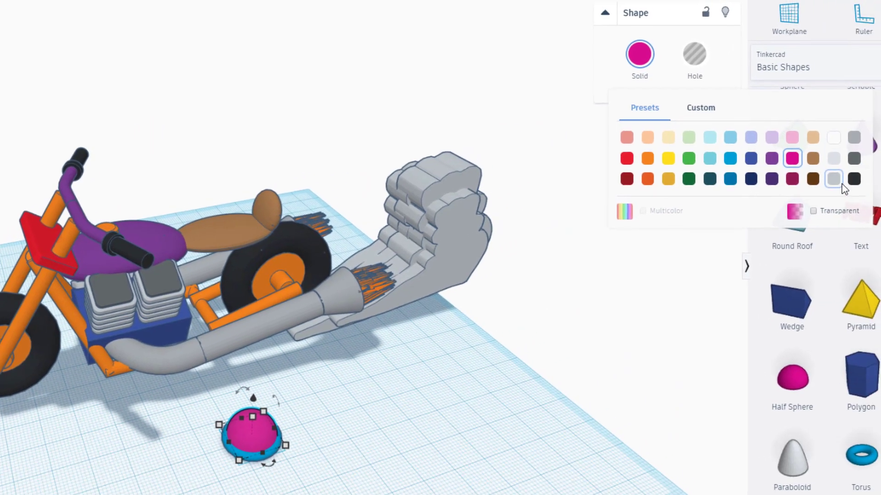
click(834, 180)
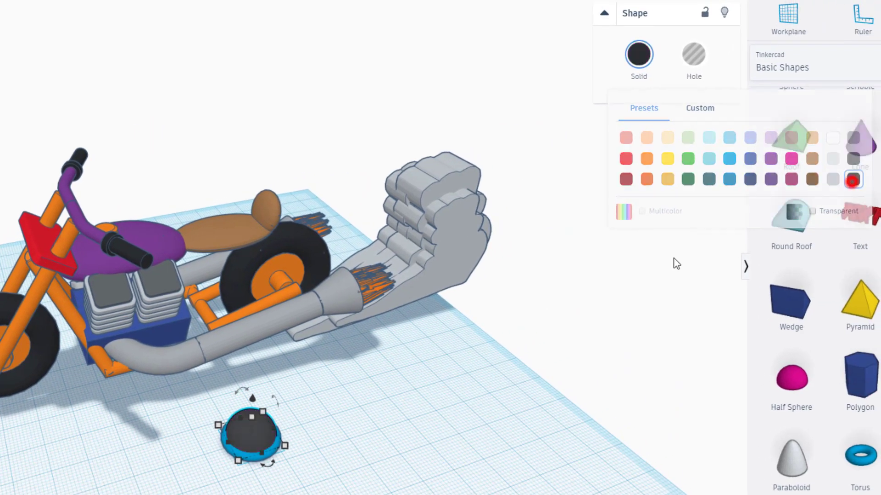
click(271, 455)
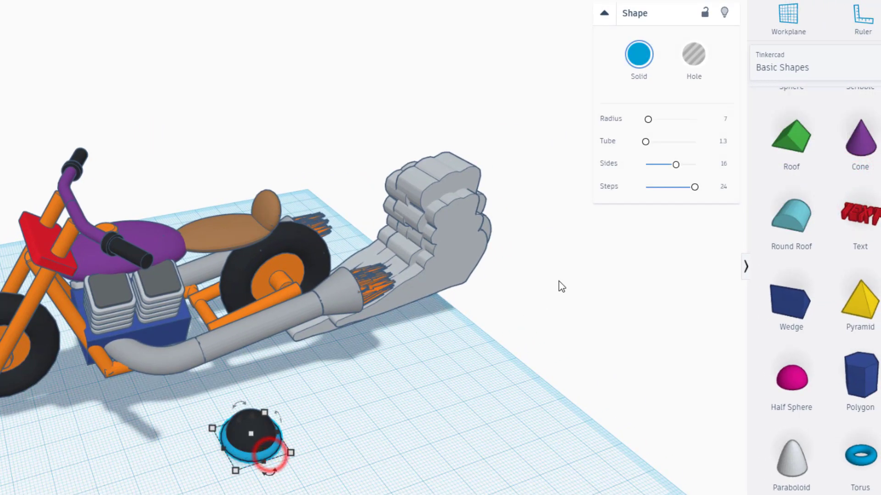
click(637, 56)
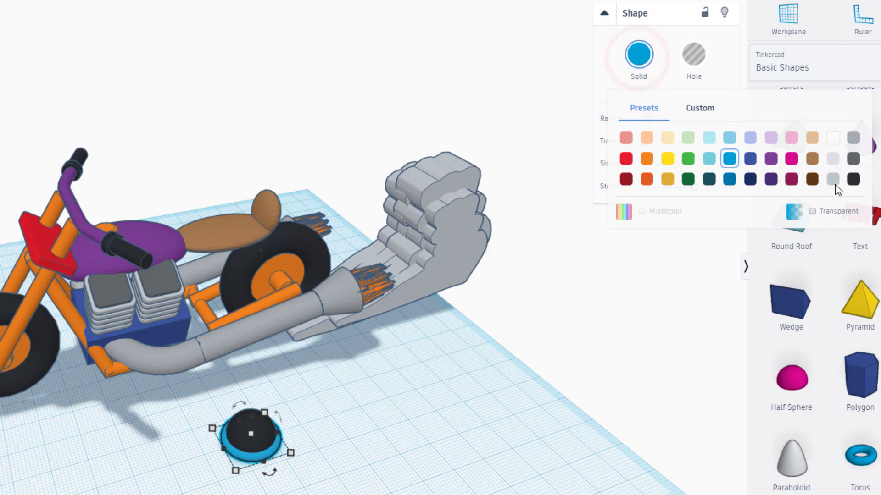
click(318, 441)
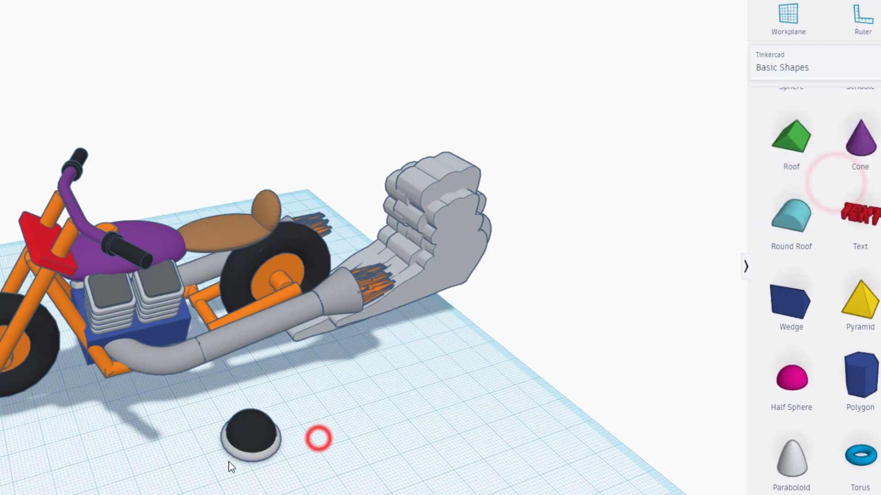
Group the half sphere and torus, then rotate the group upright so its flat side faces the motorcycle's front
drag(209, 415, 265, 475)
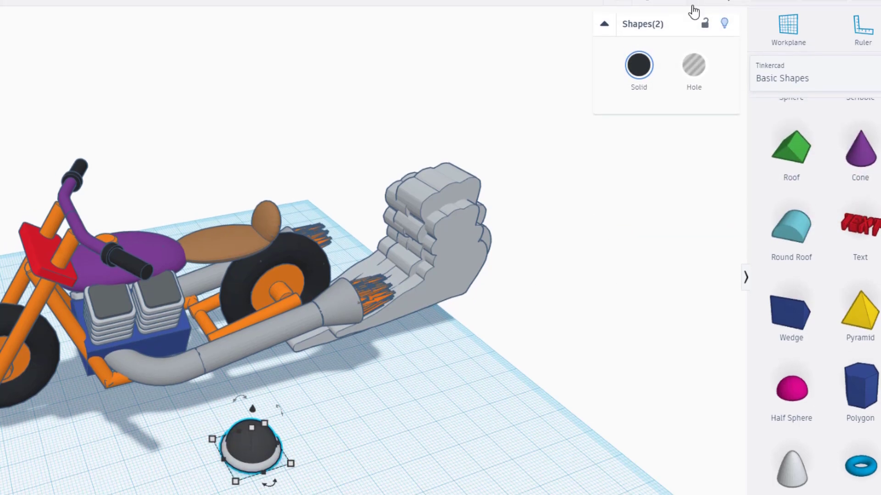
click(645, 31)
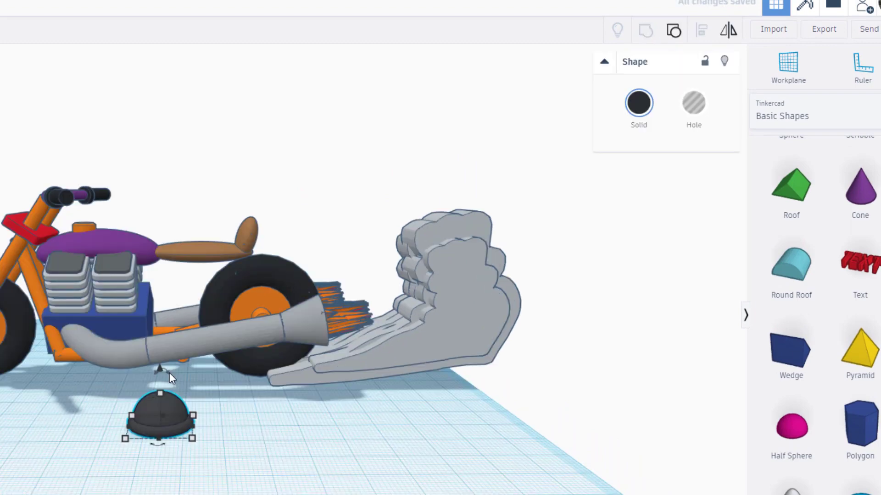
drag(170, 372, 206, 403)
right_drag(108, 458, 338, 438)
scroll(362, 422, up, 3)
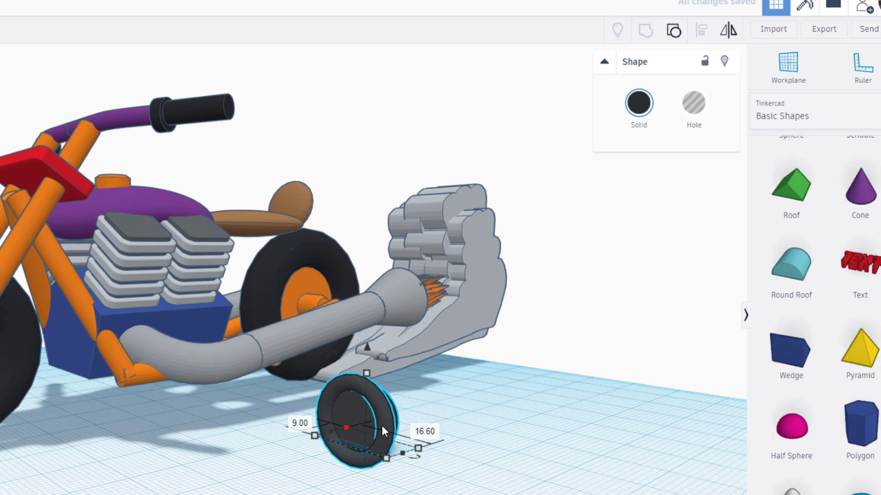
Set the grouped half sphere and torus to Multicolor
click(639, 125)
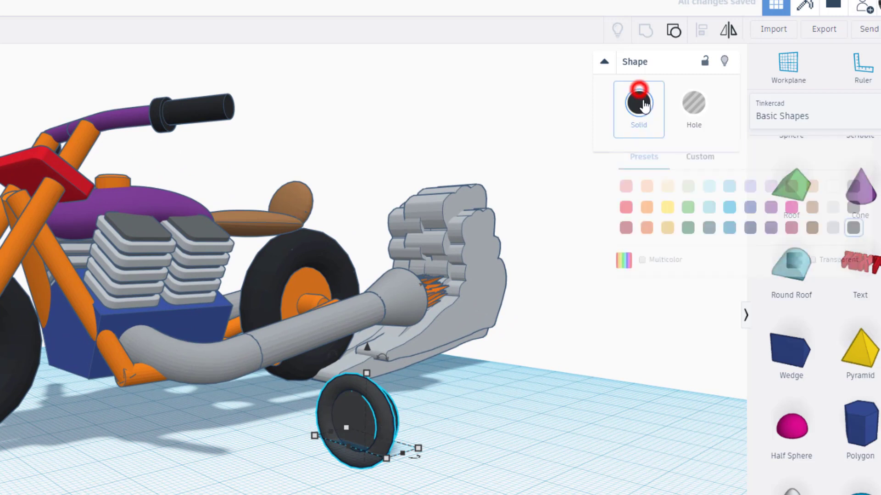
click(643, 260)
click(463, 419)
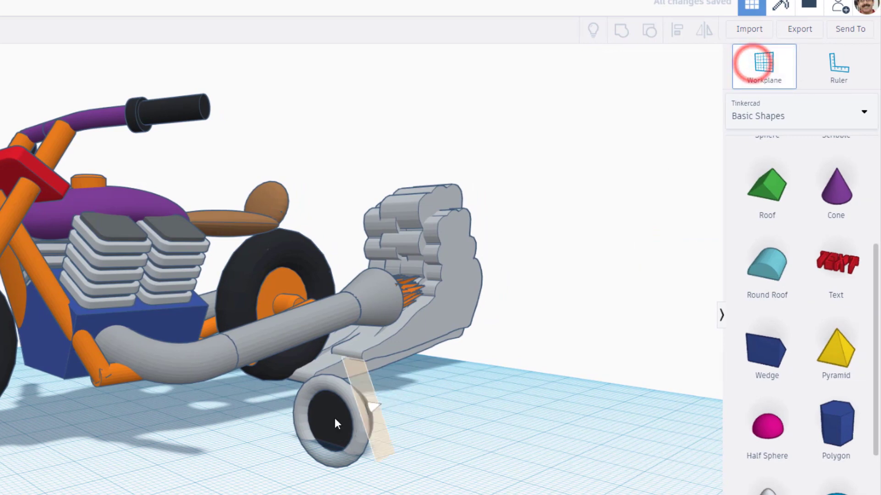
Place a workplane on the headlight's flat face and add a cylinder there, sized 14 by 14 mm across
click(328, 423)
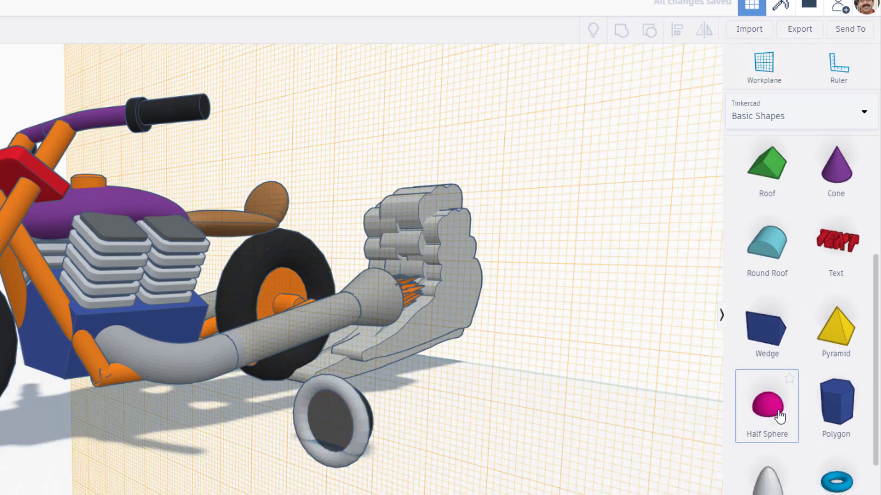
scroll(789, 387, up, 5)
drag(838, 255, 374, 444)
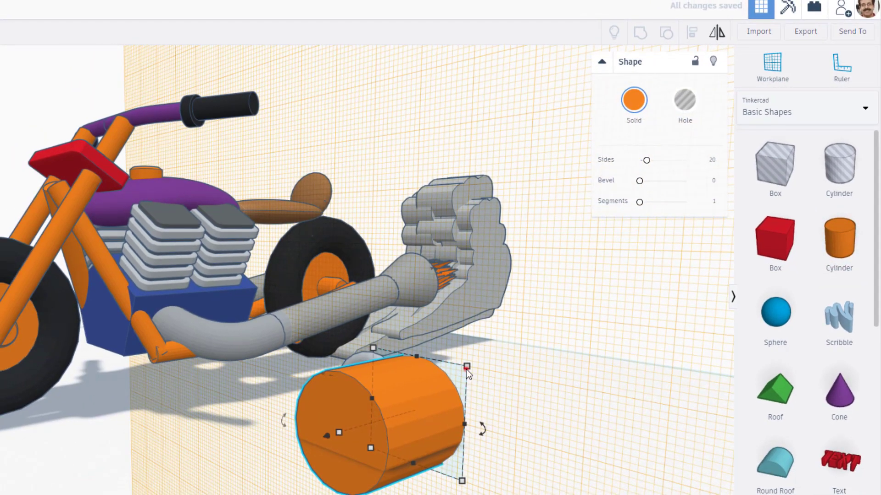
drag(466, 369, 434, 393)
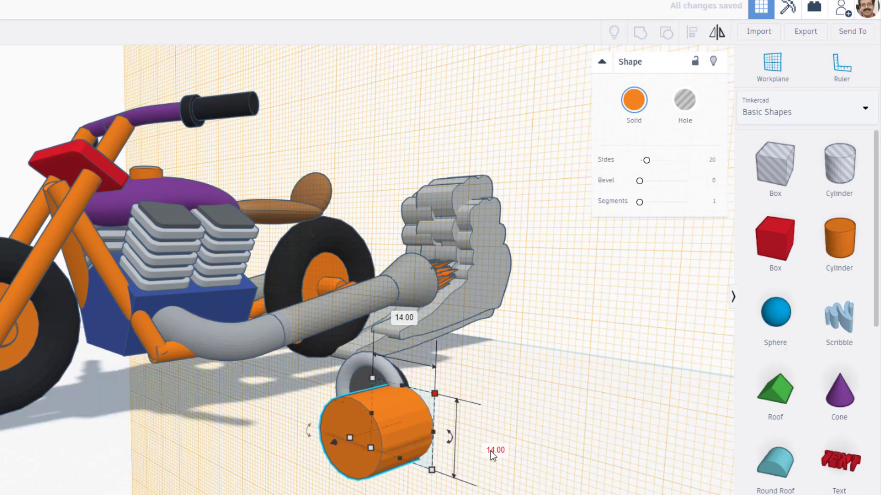
Move the cylinder inside the grey ring as the headlight lens and colour it yellow
drag(348, 439, 382, 401)
click(633, 118)
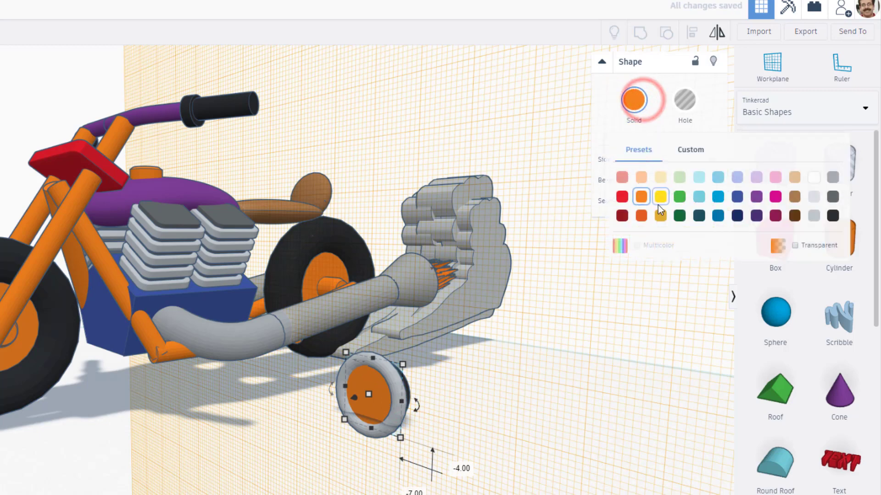
click(657, 204)
Centre-align the yellow lens with the headlight housing and group the two shapes
right_drag(442, 383, 534, 398)
click(509, 344)
drag(491, 318, 436, 435)
click(690, 33)
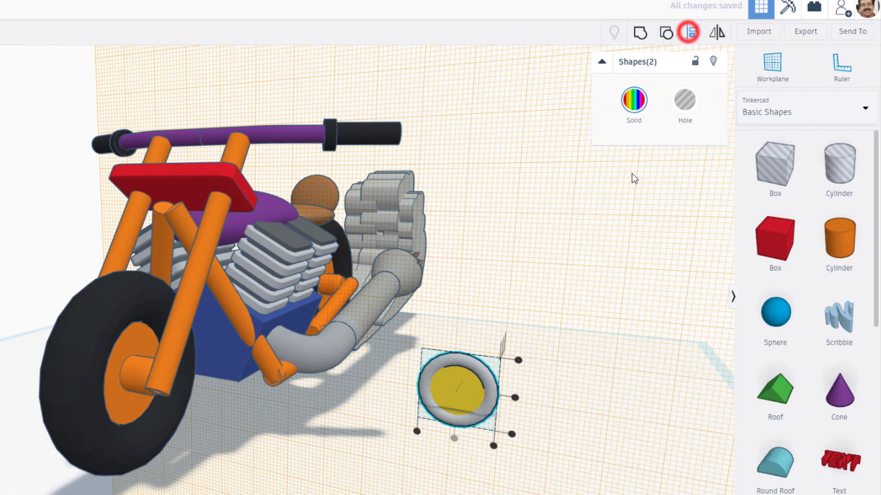
click(515, 399)
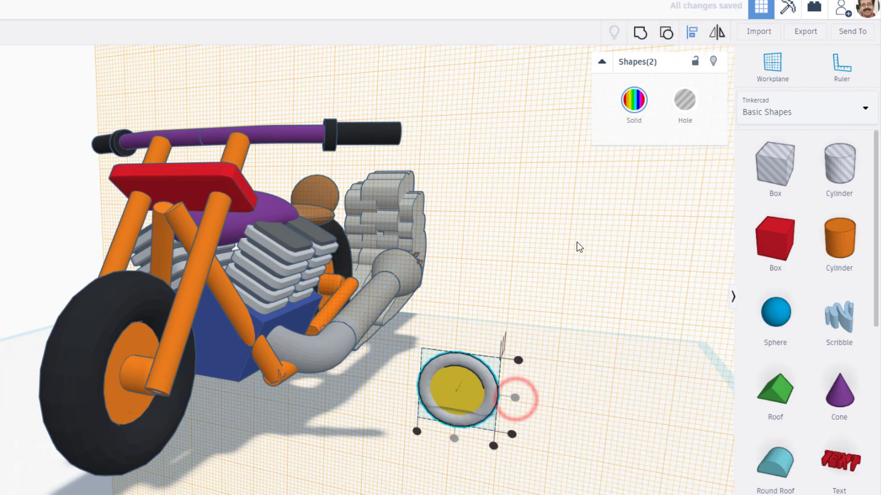
click(640, 33)
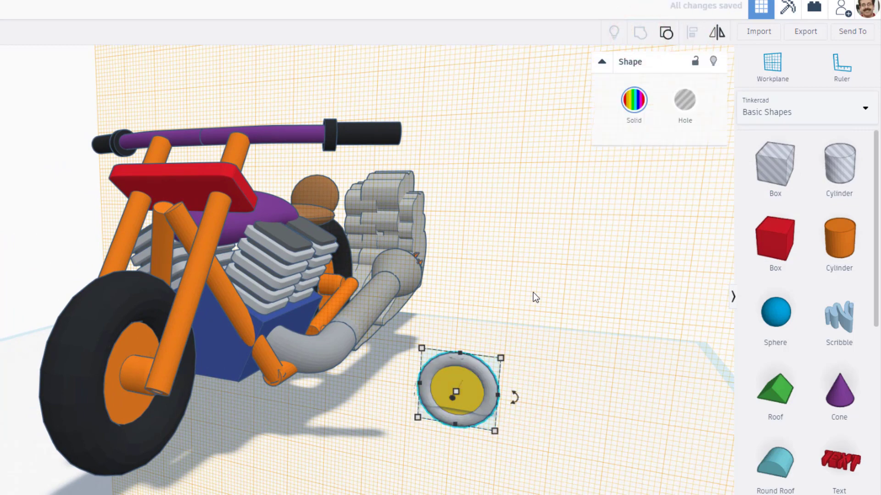
right_drag(580, 294, 554, 374)
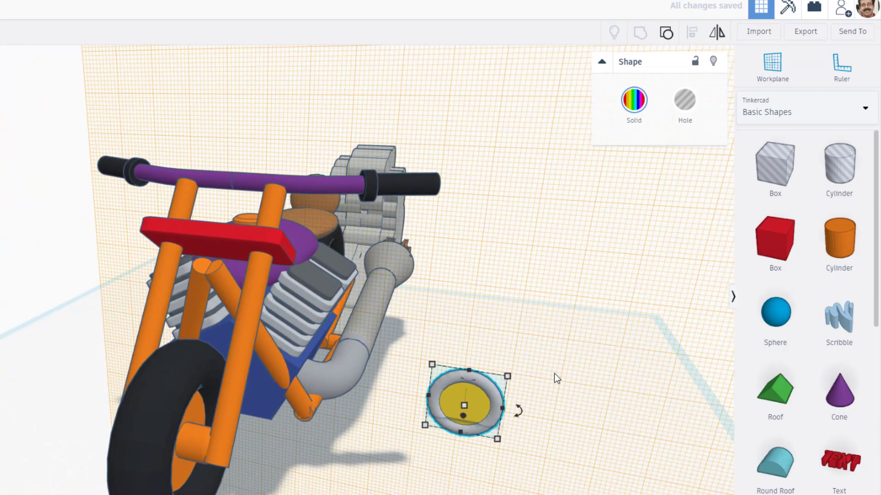
Return the workplane to the ground, then move the headlight to the motorcycle's front and raise it level with the red plate
key(w)
click(362, 463)
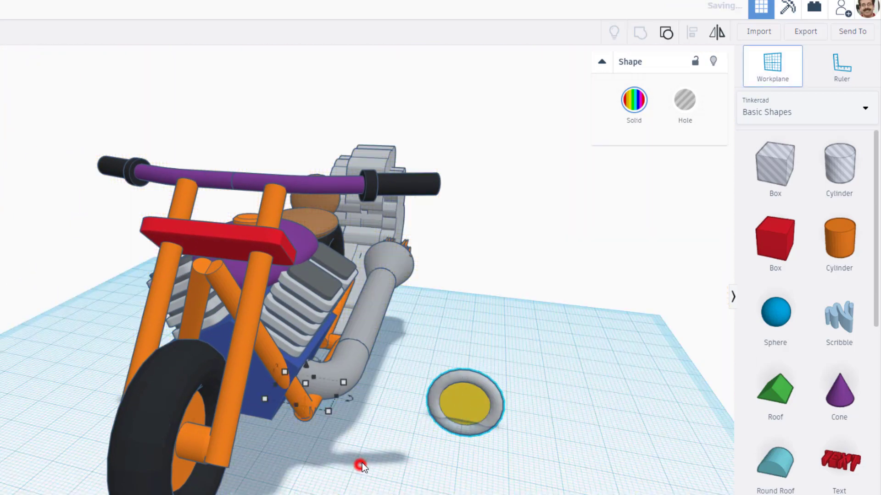
click(461, 404)
key(ctrl+Up)
drag(486, 398, 229, 480)
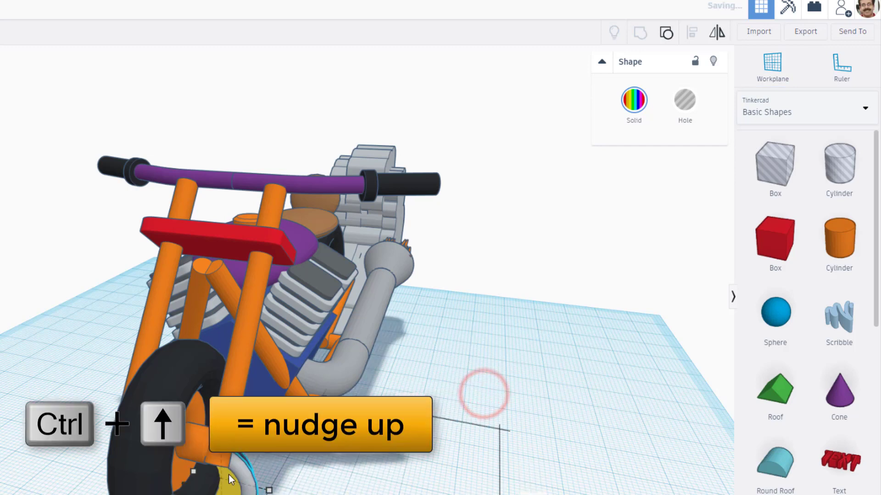
key(ctrl+Up)
key(ctrl+Up)
key(ctrl+Up)
key(ctrl+Up)
key(ctrl+Up)
key(ctrl+Up)
key(ctrl+Up)
key(ctrl+Up)
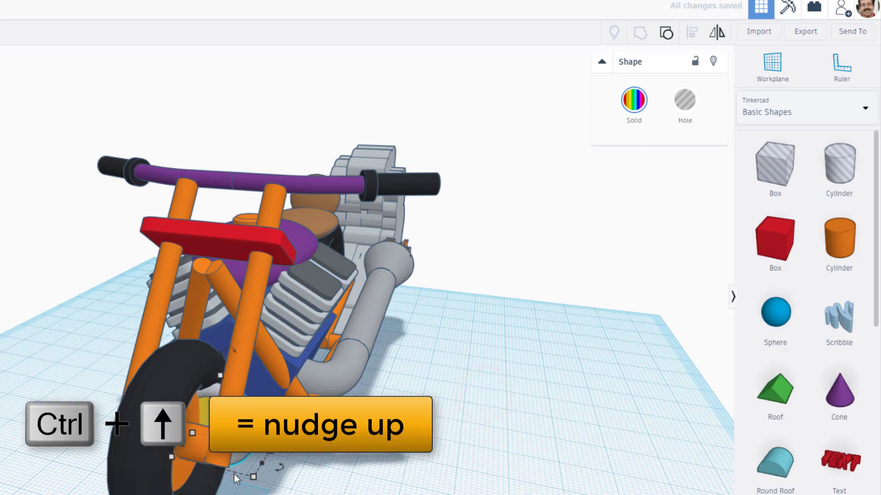
key(Left)
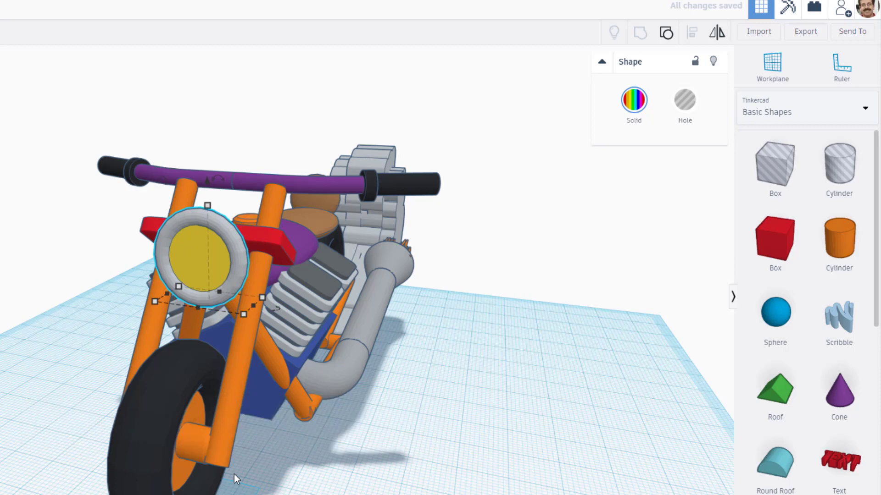
Select the headlight and front wheel together and centre-align them across the motorcycle's width
right_drag(330, 444, 398, 439)
click(389, 436)
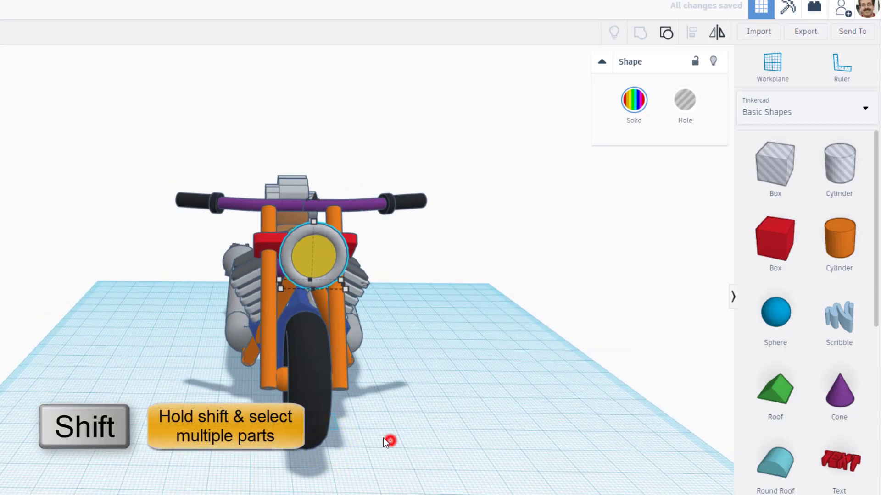
click(315, 417)
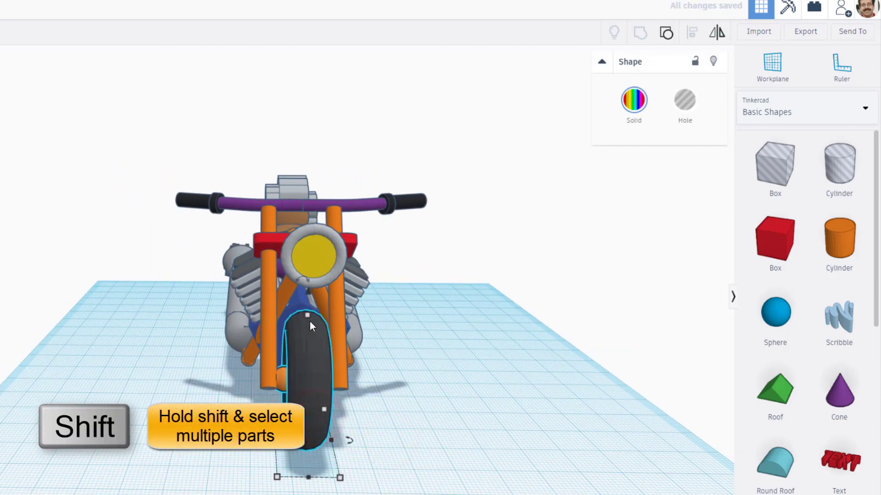
shift+click(316, 252)
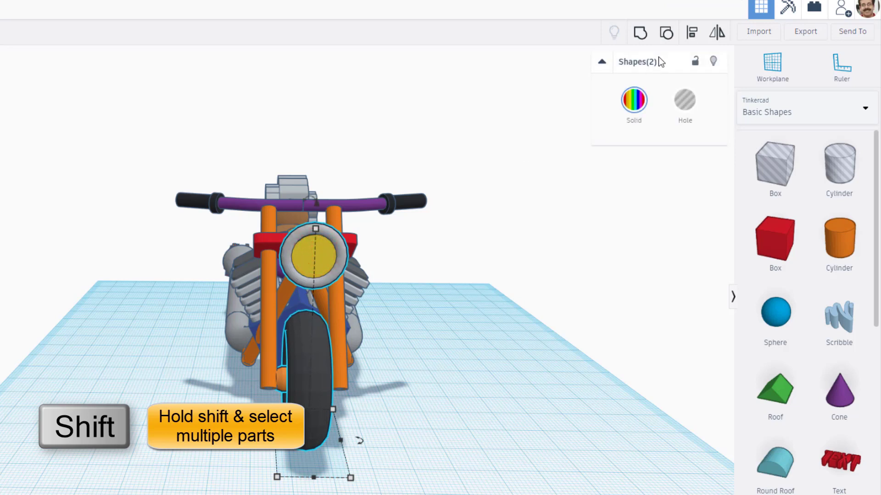
click(693, 32)
click(306, 384)
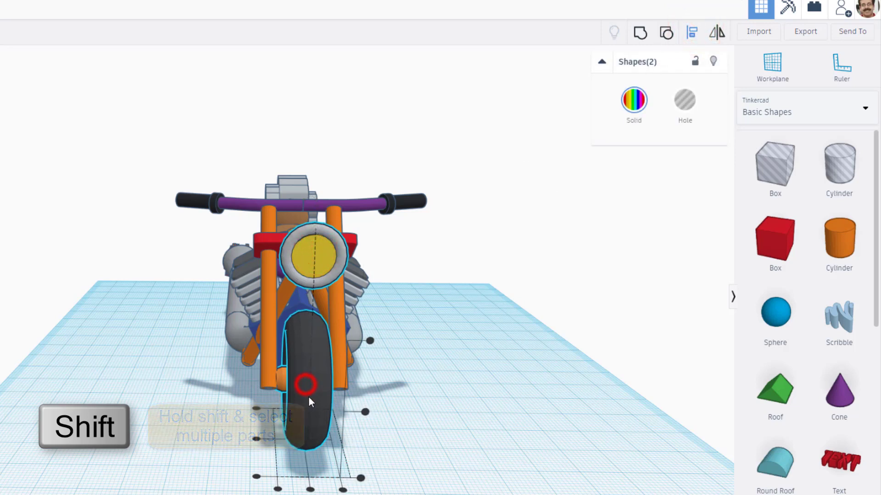
click(311, 490)
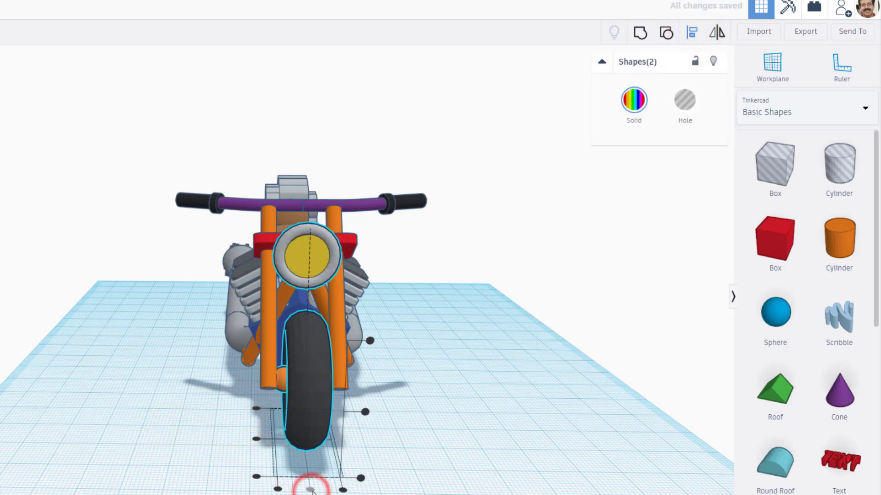
click(447, 413)
Change the purple fuel tank's colour to black
right_drag(477, 400, 215, 356)
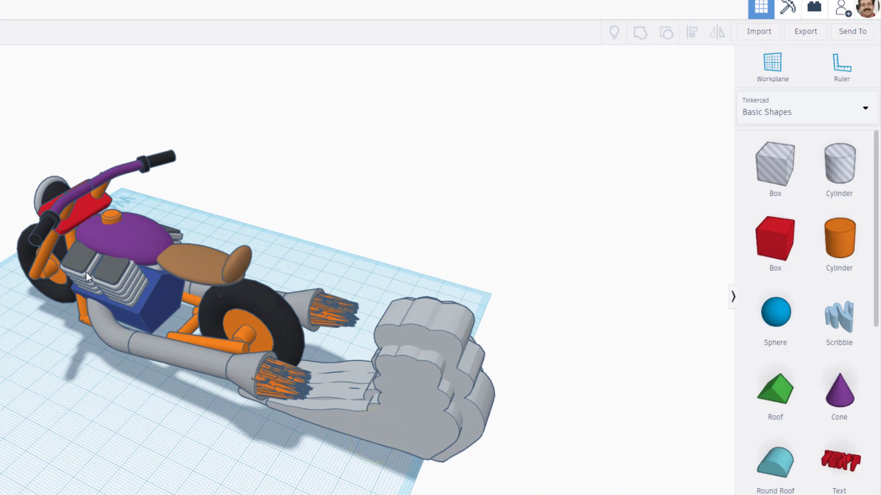
click(128, 242)
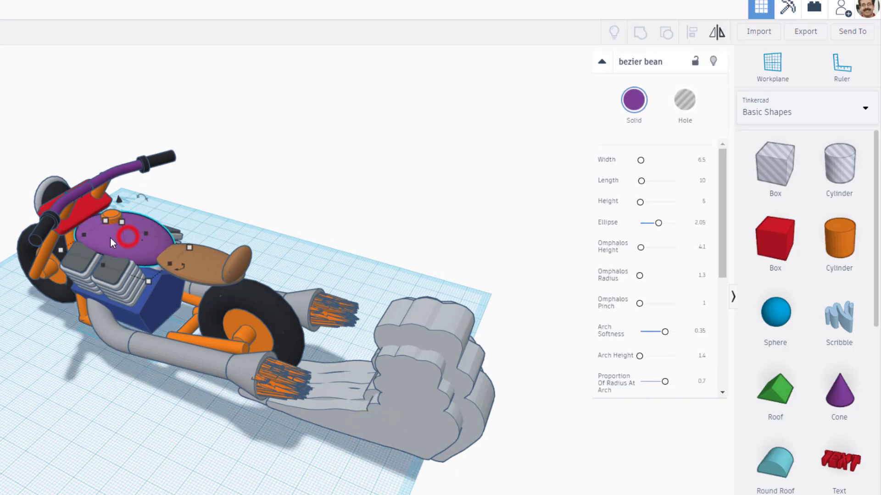
click(631, 105)
click(835, 220)
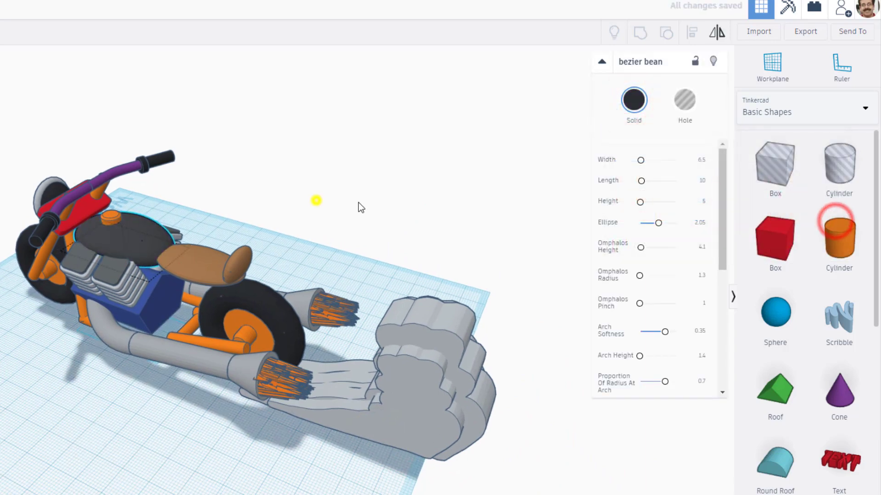
Ungroup the motorcycle's handlebar into two halves, and ungroup the far half into its separate pipe and grip parts
right_drag(361, 208, 106, 270)
click(105, 263)
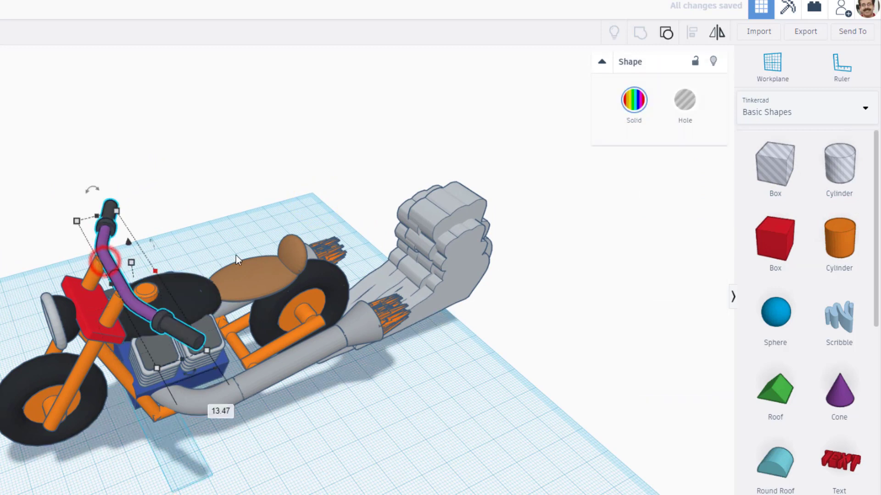
click(666, 33)
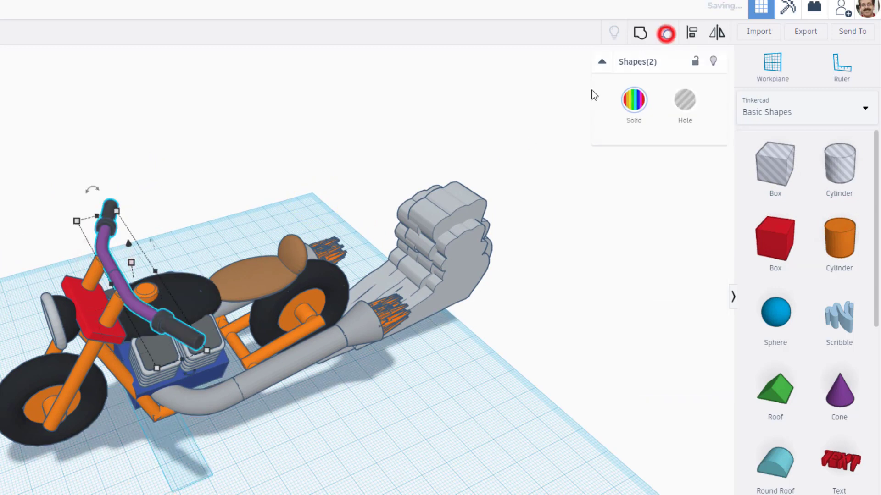
click(164, 228)
click(107, 260)
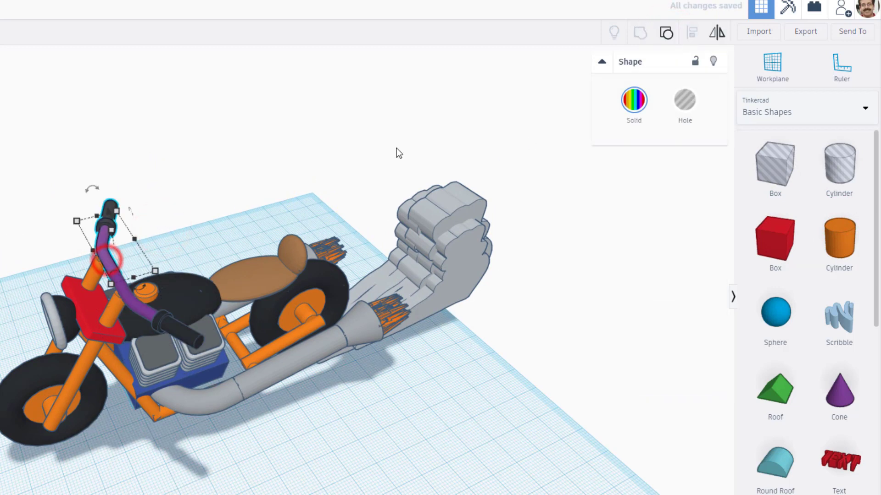
click(663, 33)
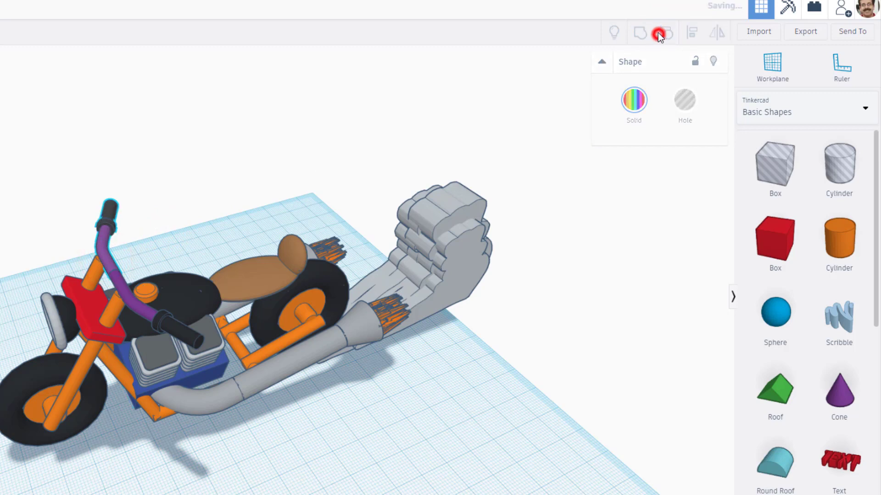
Ungroup the near half of the handlebar into its separate pipe and grip parts
click(133, 296)
click(126, 288)
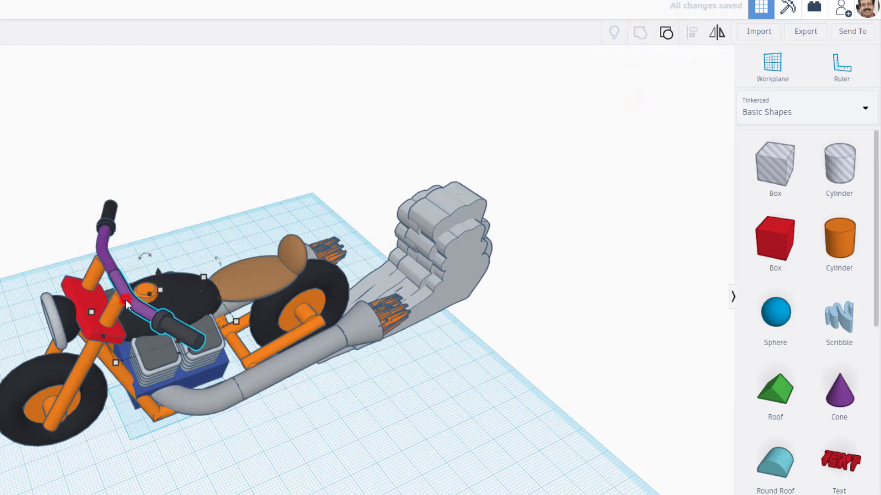
click(666, 32)
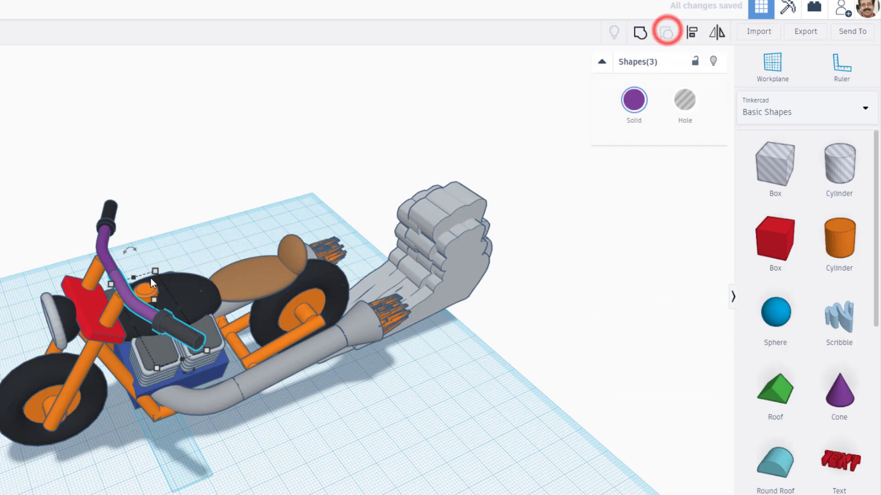
click(161, 233)
Change the colour of both purple bent pipes in the handlebar to light grey
click(105, 253)
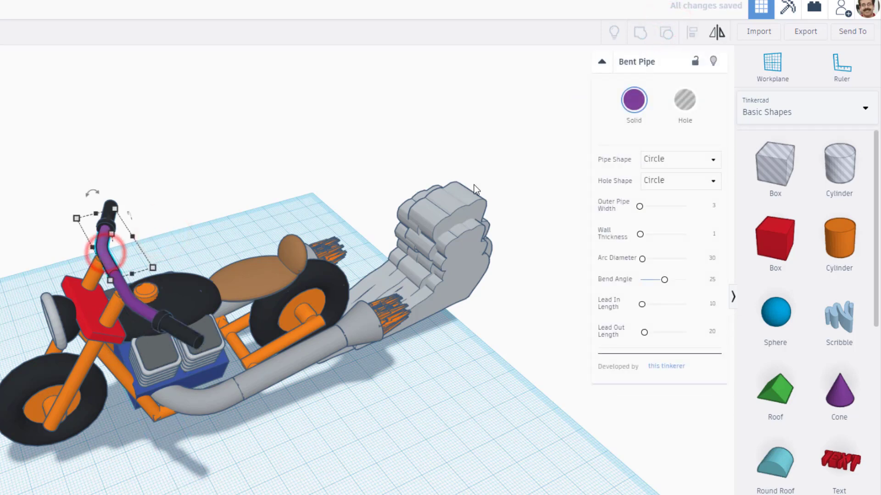
click(628, 104)
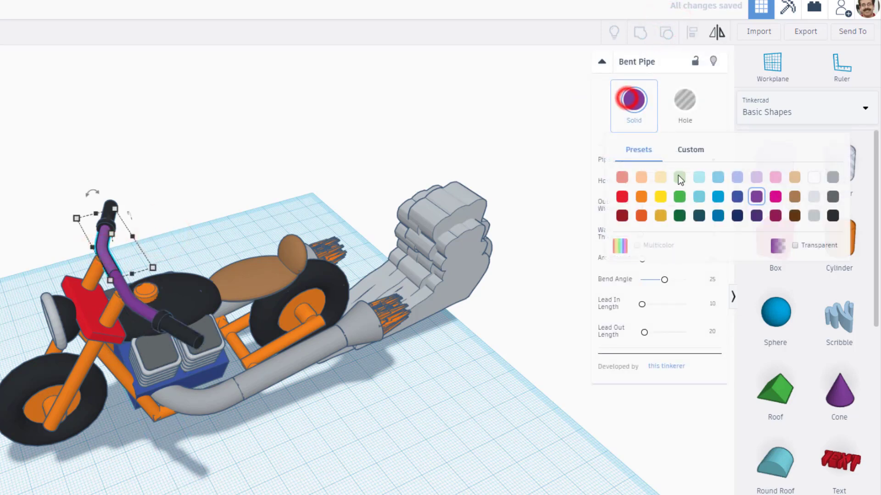
click(810, 213)
click(139, 302)
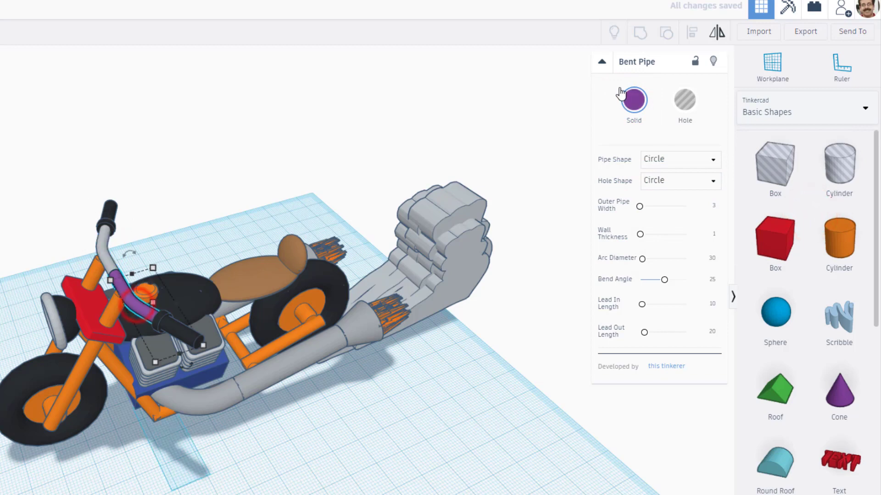
click(634, 102)
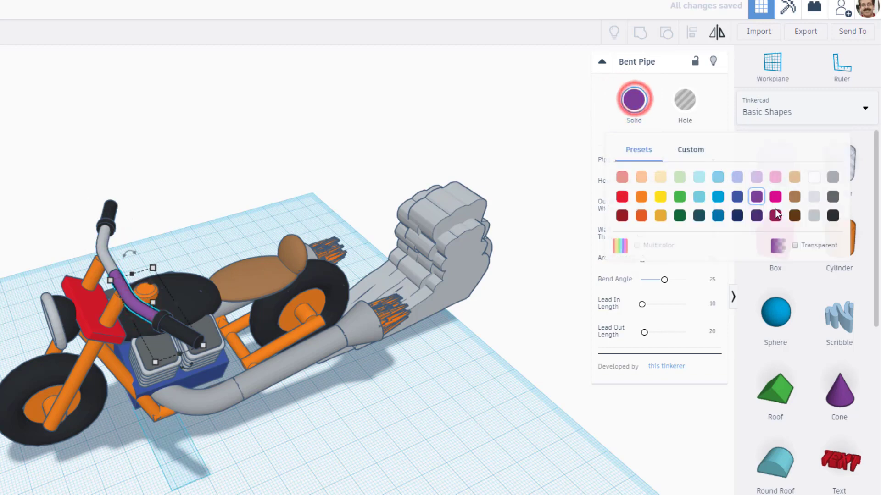
click(810, 213)
click(277, 174)
Change the red plate inside the grouped front fork to black, keeping the group intact
mouse_move(338, 160)
right_down()
mouse_move(89, 153)
mouse_move(202, 122)
mouse_move(29, 216)
right_up()
click(48, 222)
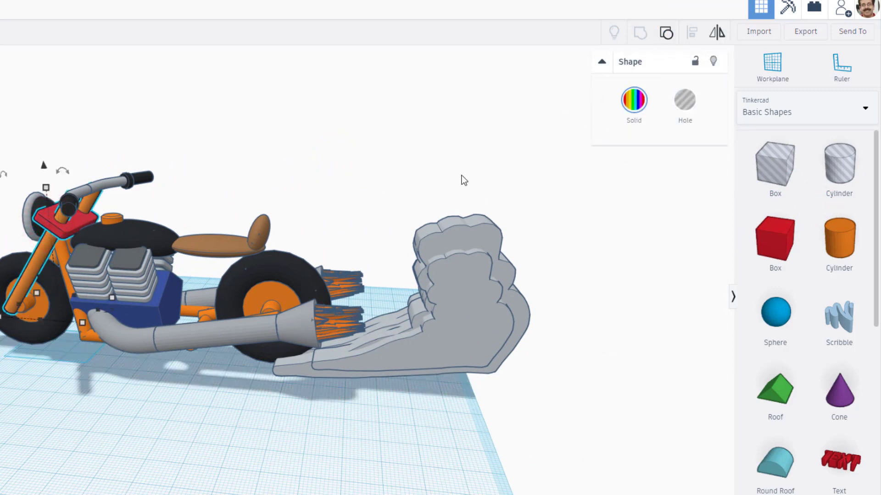
click(56, 228)
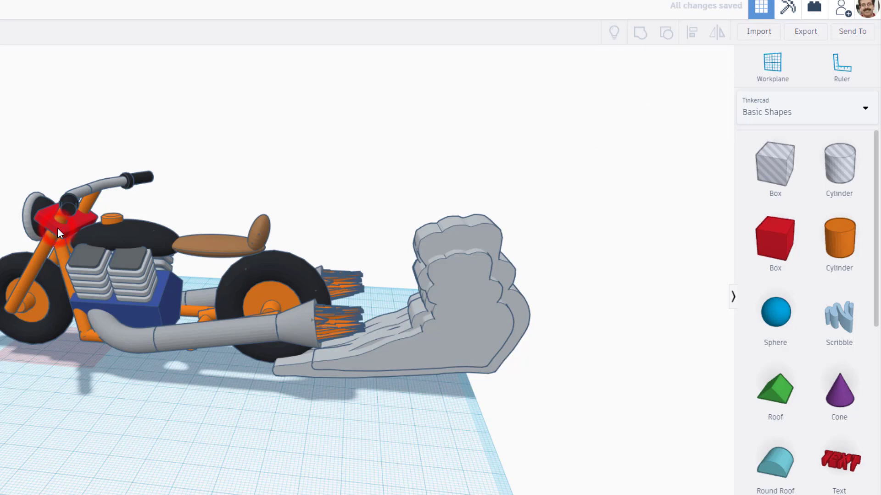
click(634, 99)
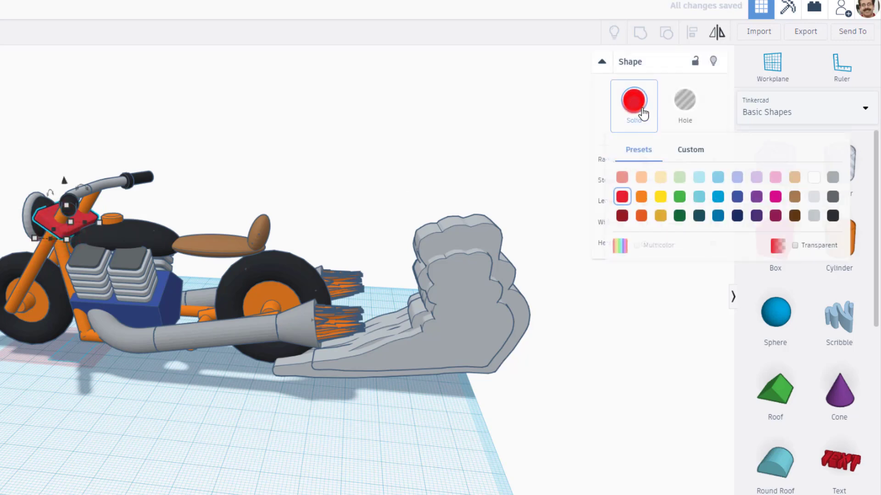
click(831, 217)
right_drag(301, 146, 317, 165)
Examine the recoloured motorcycle and its headlight from the rear, both sides and the front
right_drag(175, 325, 296, 392)
click(297, 392)
right_drag(211, 409, 112, 321)
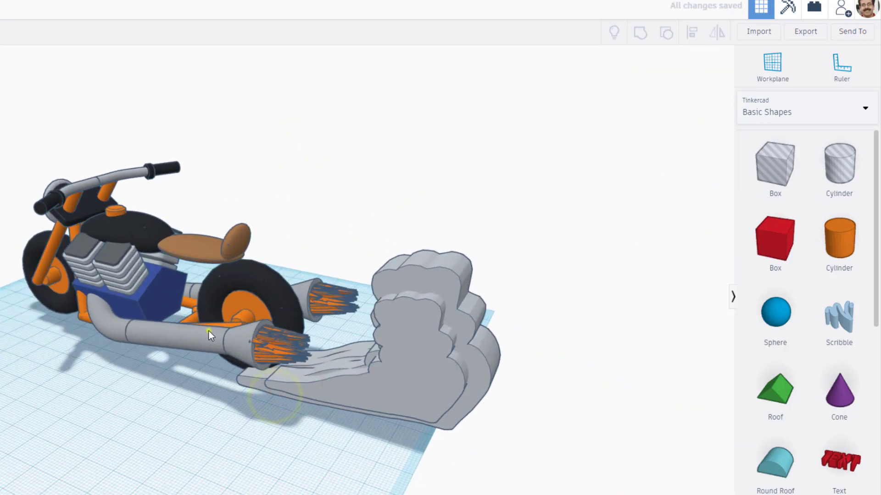
right_drag(208, 331, 297, 325)
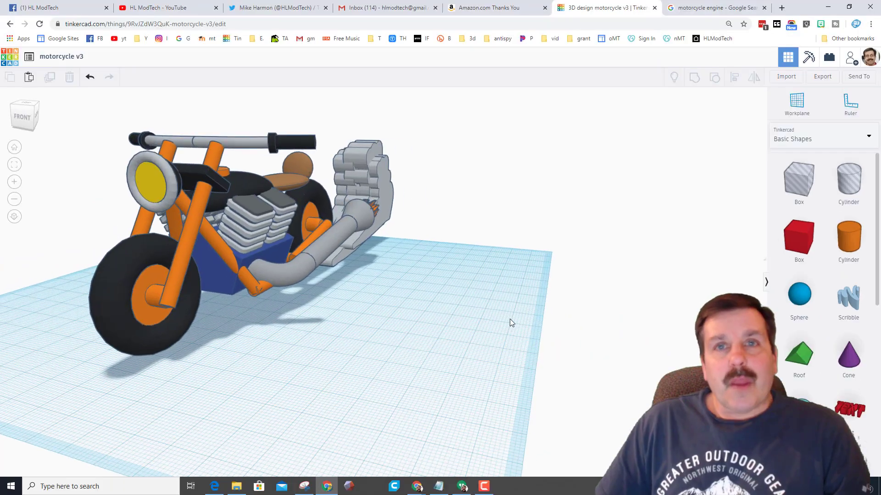
right_drag(402, 348, 570, 352)
right_drag(641, 324, 321, 316)
right_drag(335, 326, 536, 305)
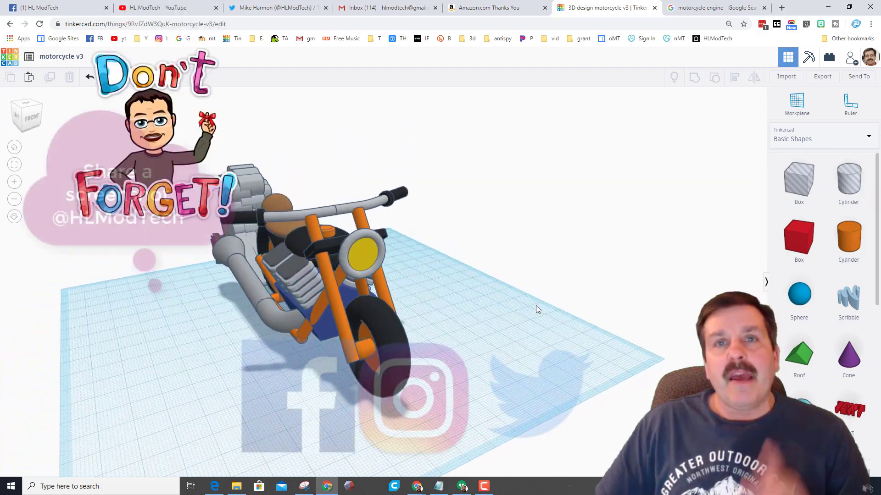
right_drag(486, 329, 546, 326)
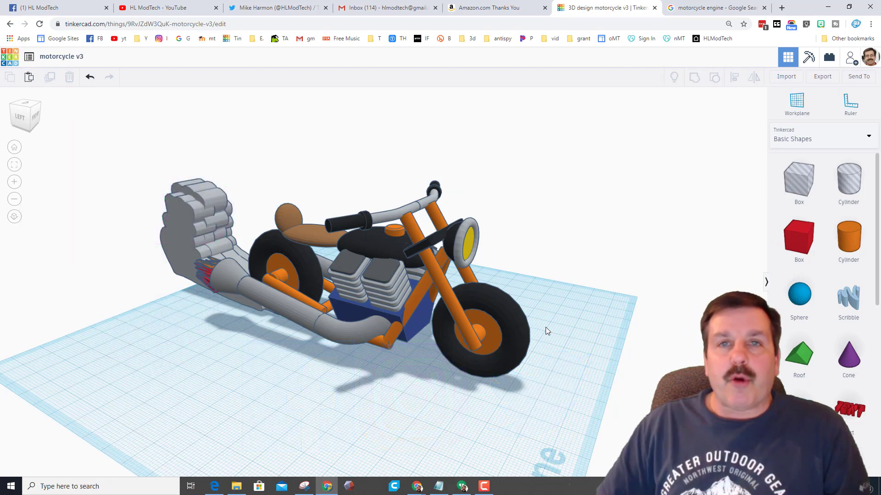
right_drag(543, 322, 392, 329)
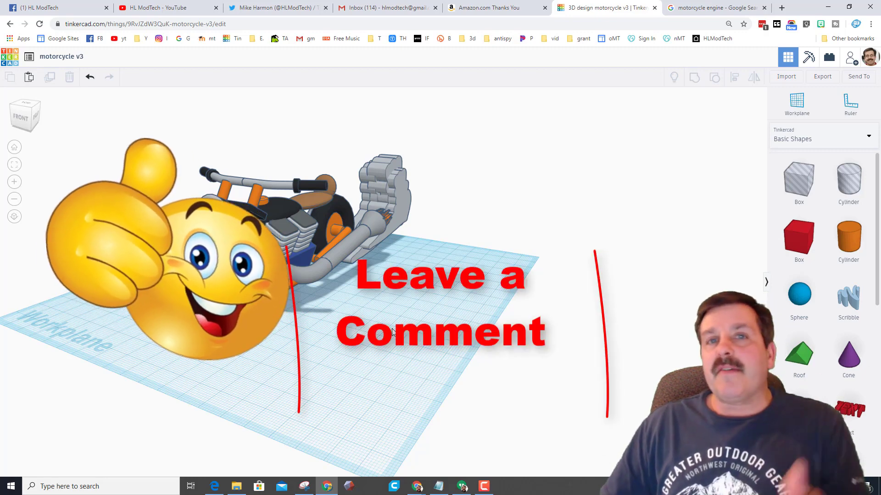
right_drag(460, 311, 544, 305)
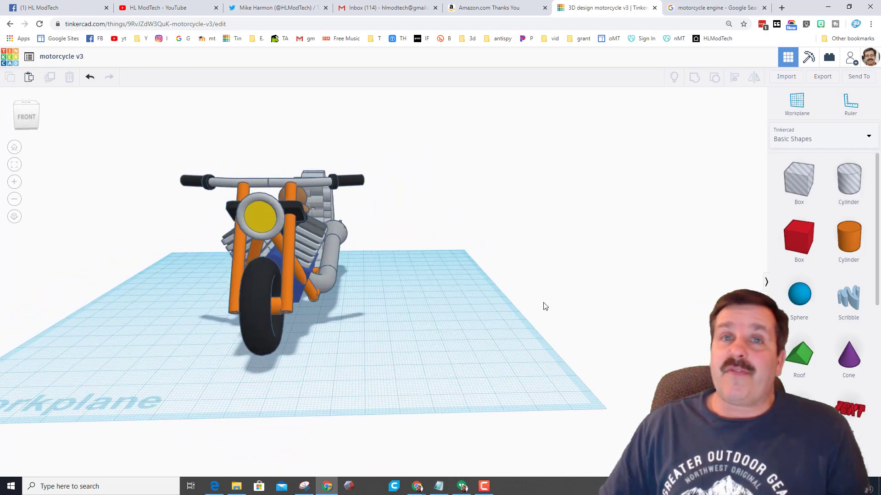
right_drag(462, 311, 534, 321)
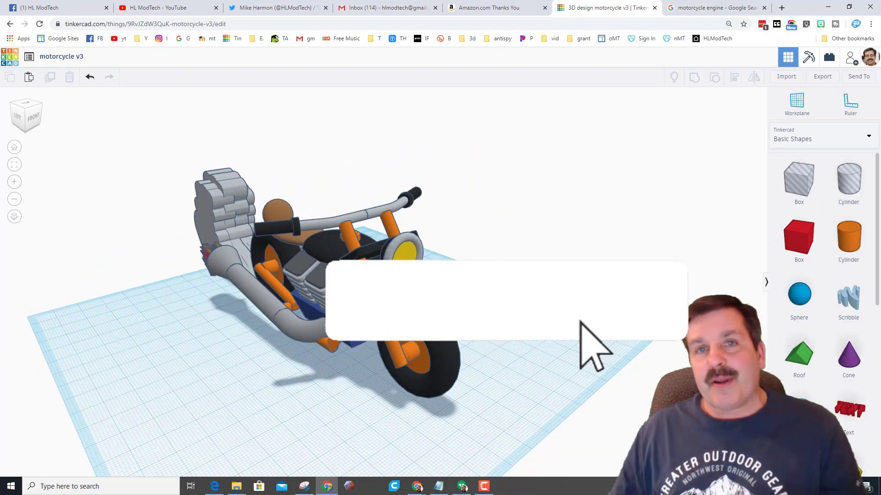